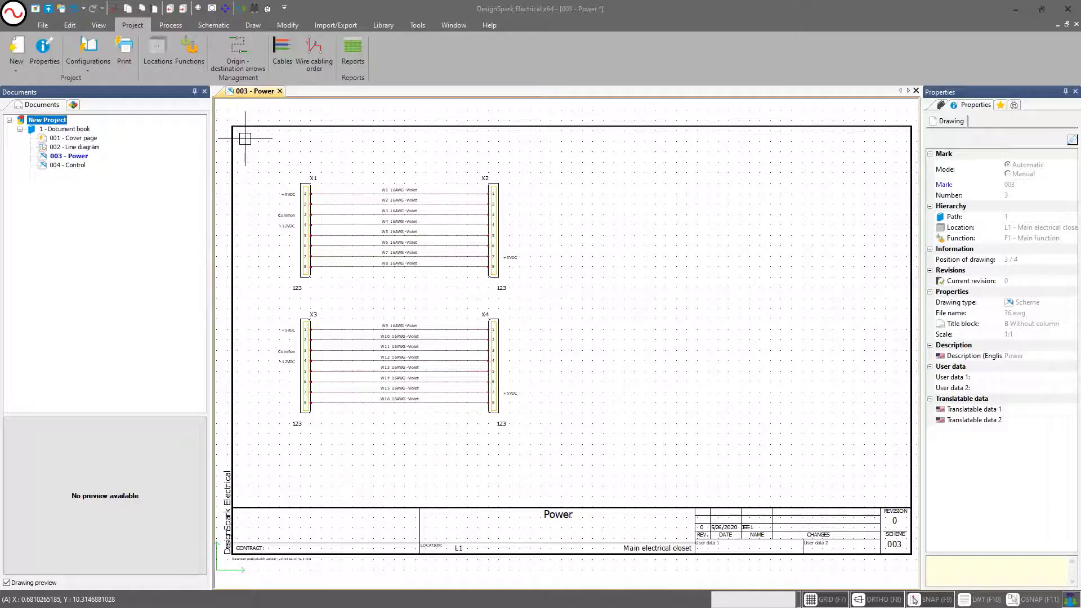
# - Review the project's title block assignments and the B size title blocks available for Scheme drawings
pyautogui.click(96, 46)
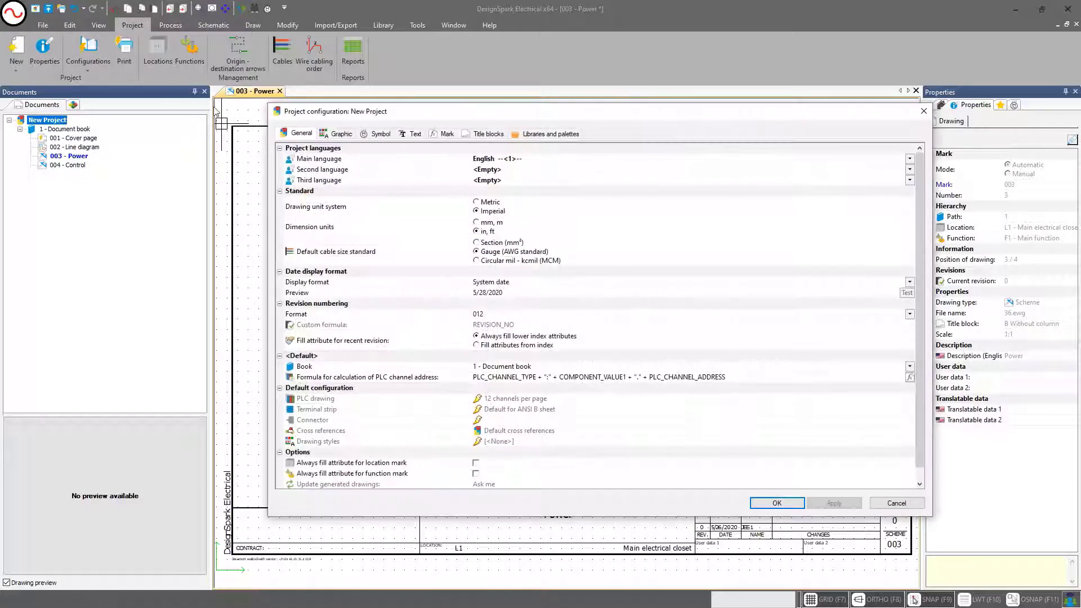
pyautogui.click(477, 134)
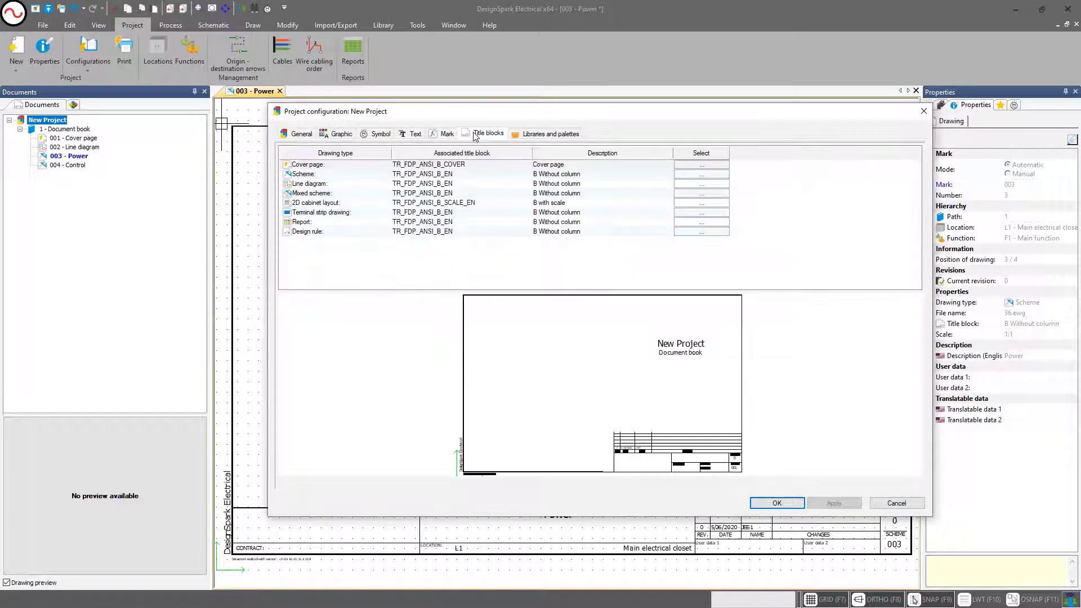
pyautogui.click(578, 178)
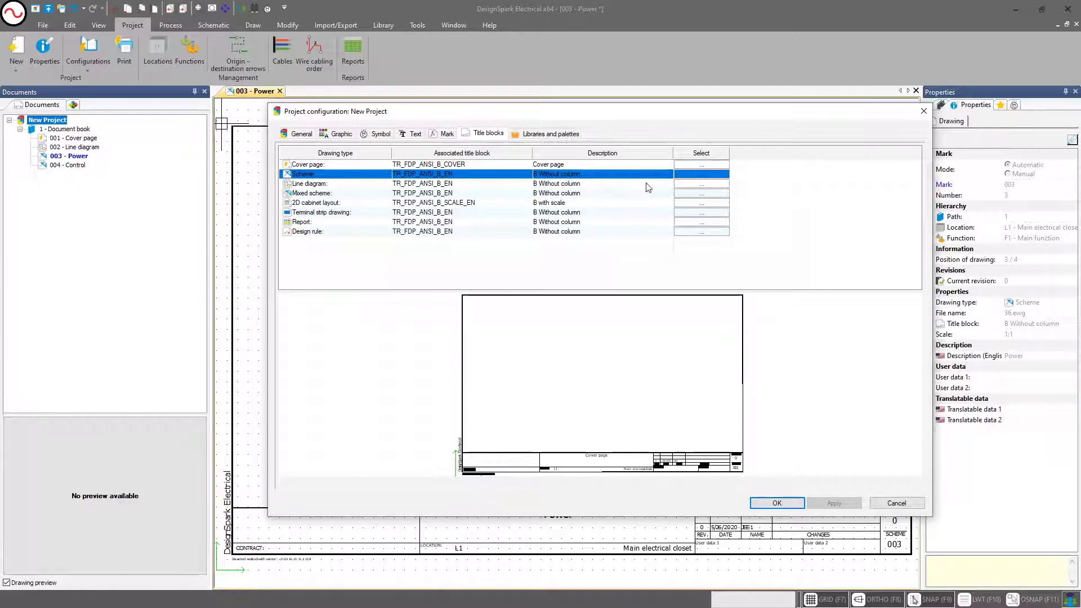
pyautogui.click(702, 177)
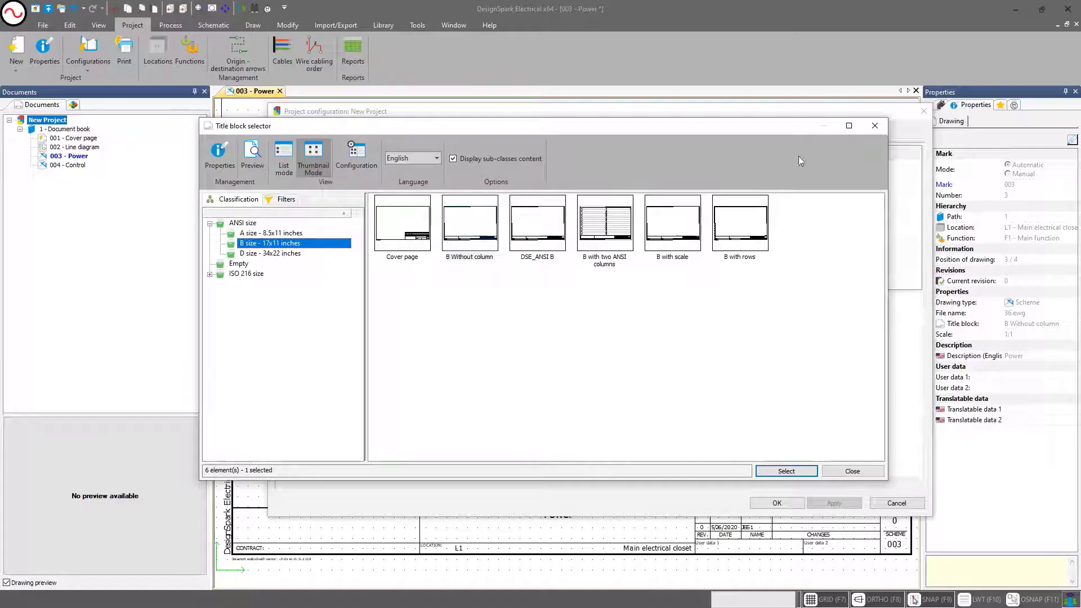
pyautogui.click(875, 126)
pyautogui.click(923, 112)
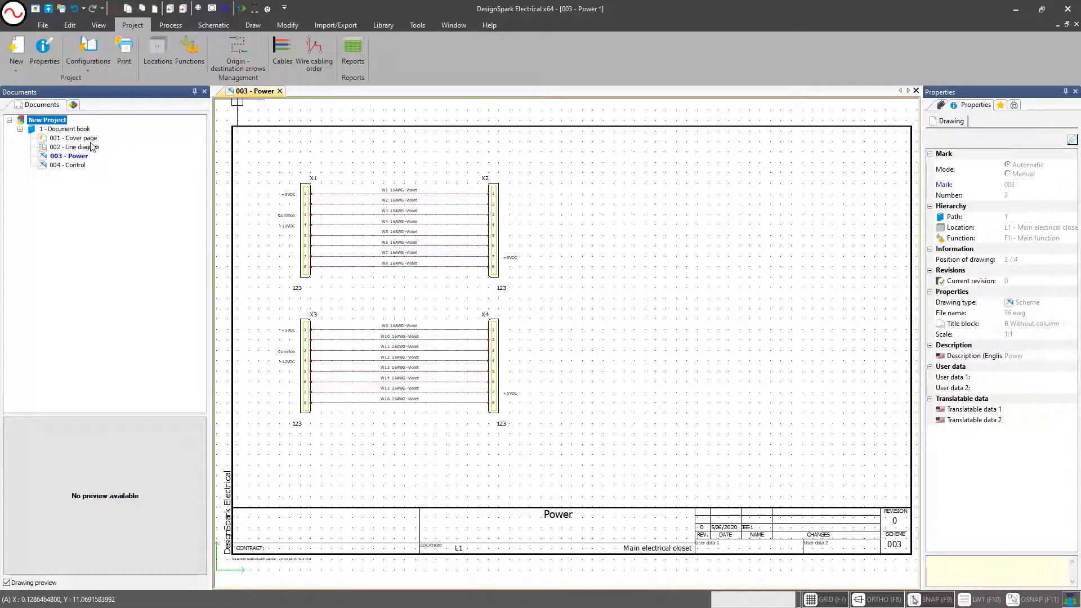
# - Replace the title block of drawing 003 - Power with DSE_ANSI B from the B size - 17x11 inches class
pyautogui.click(79, 177)
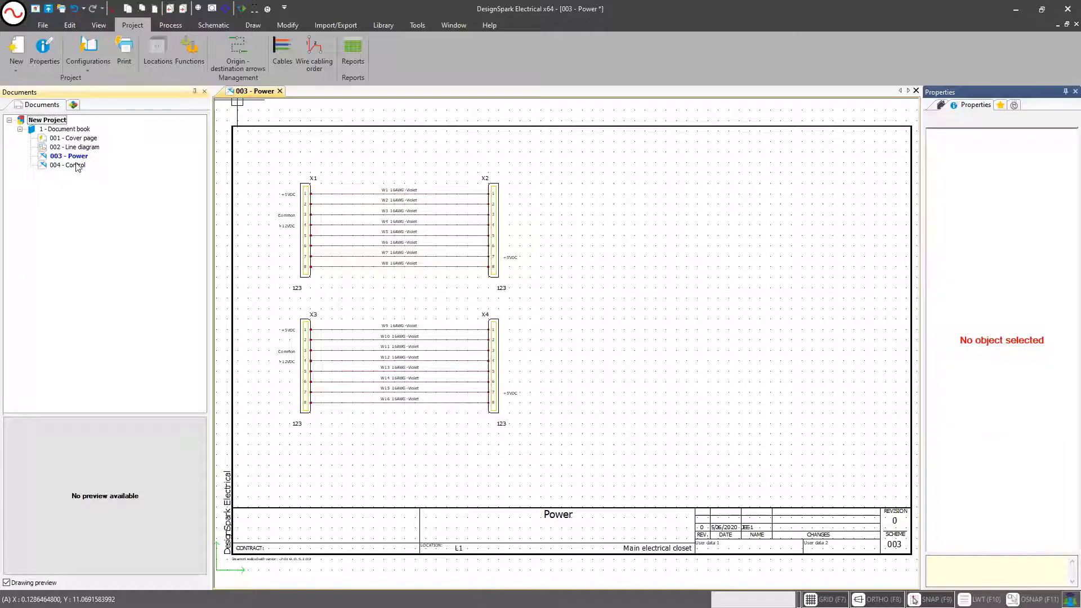
pyautogui.rightClick(75, 157)
pyautogui.moveTo(120, 305)
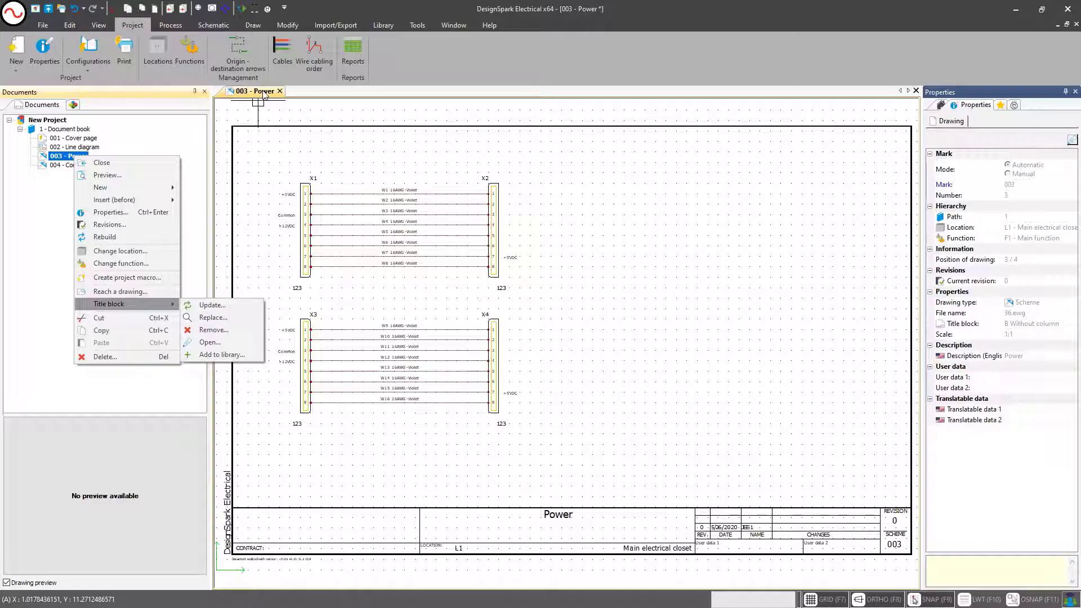
pyautogui.click(262, 109)
pyautogui.rightClick(267, 94)
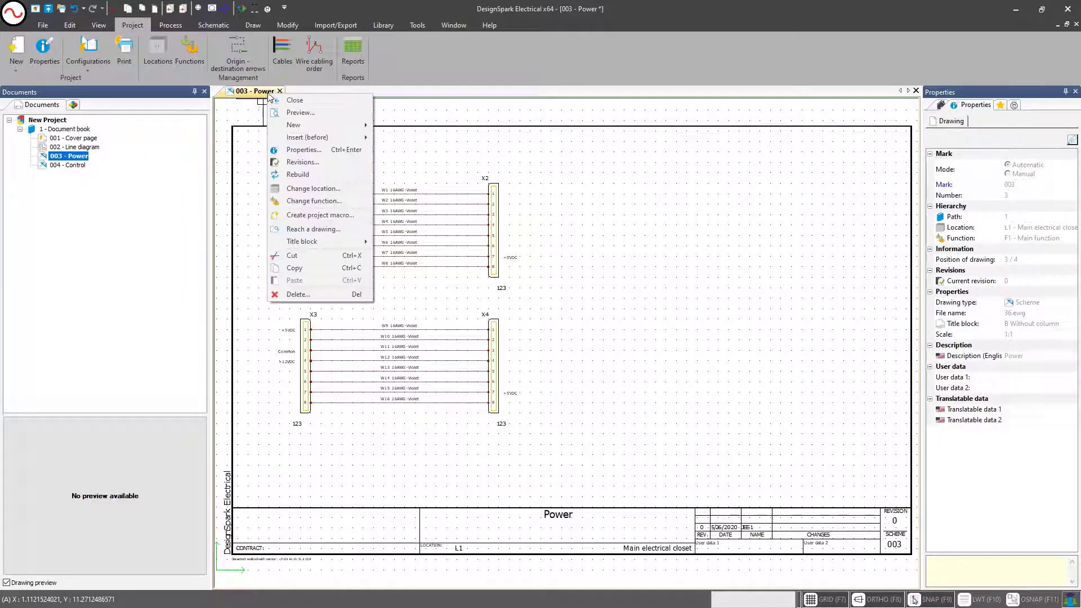
pyautogui.moveTo(318, 242)
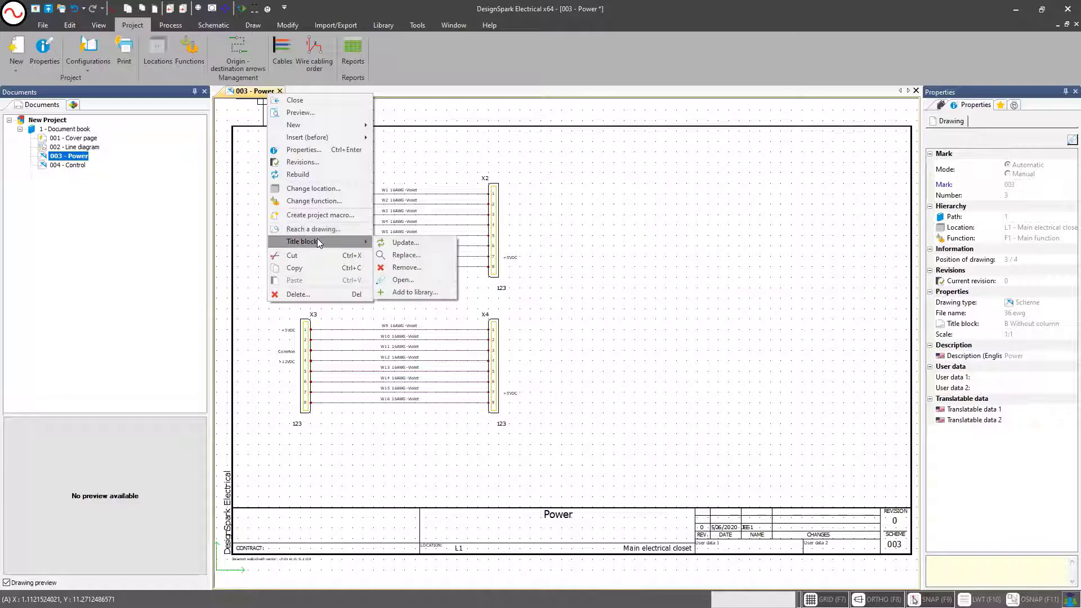
pyautogui.click(413, 255)
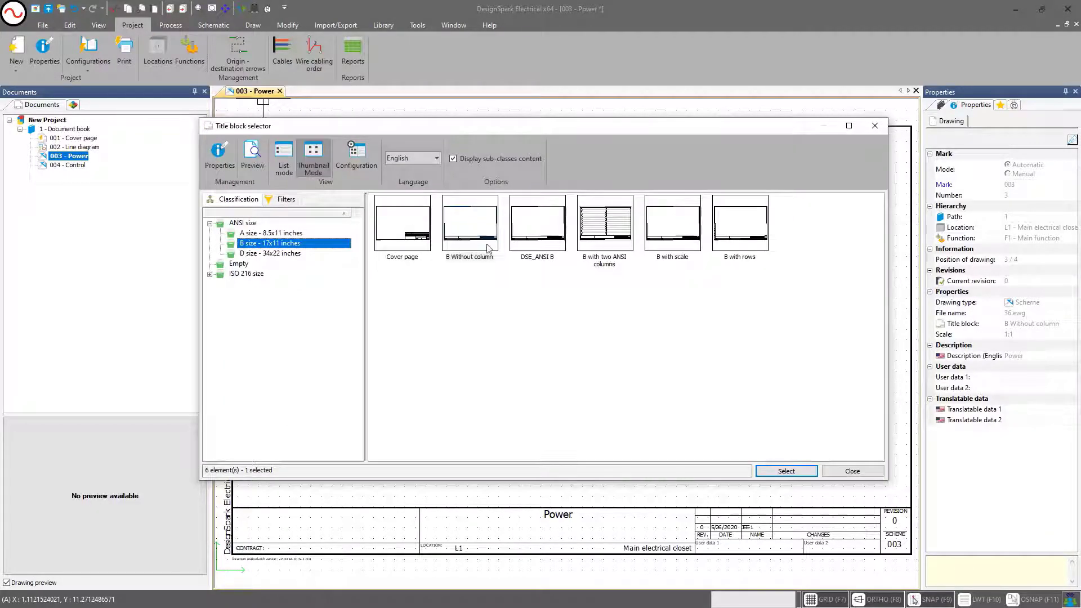
pyautogui.click(543, 242)
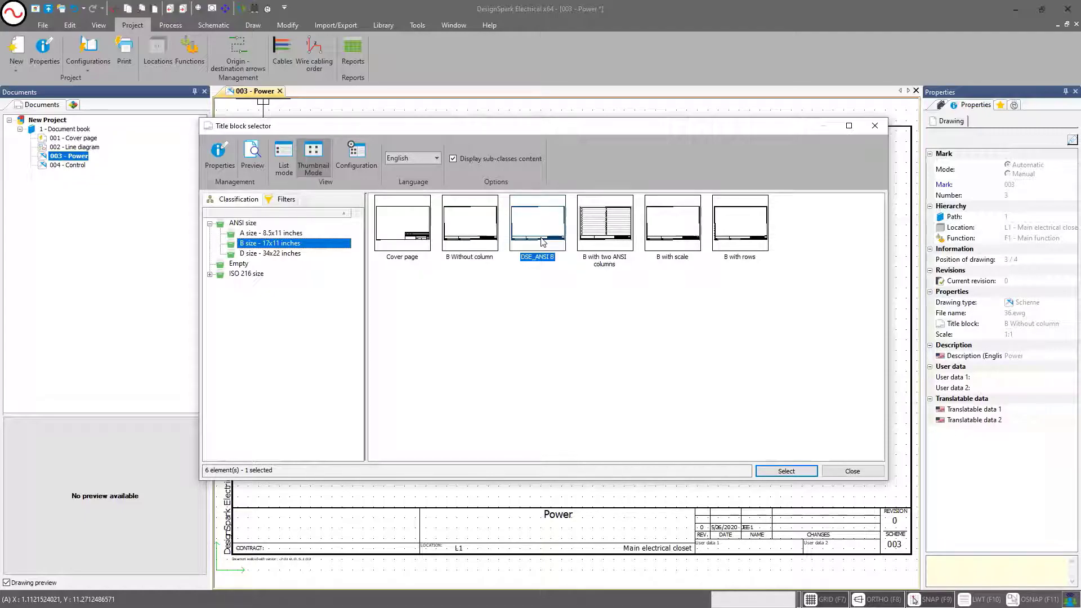
pyautogui.doubleClick(542, 242)
pyautogui.click(514, 283)
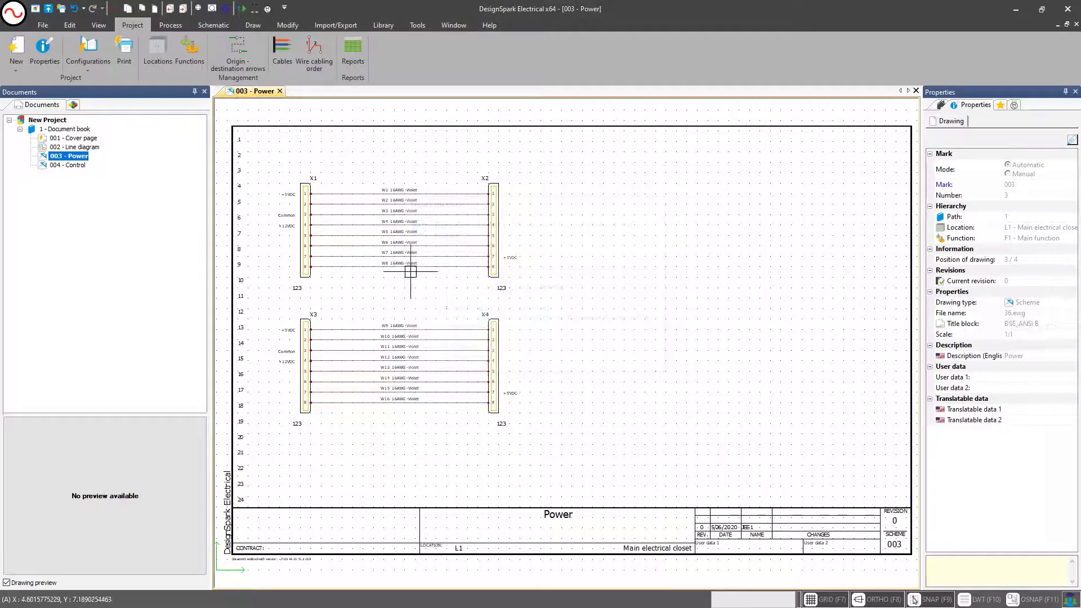
# - Open the title block of drawing 003 - Power for editing
pyautogui.moveTo(292, 259); pyautogui.dragTo(296, 253, button='middle')
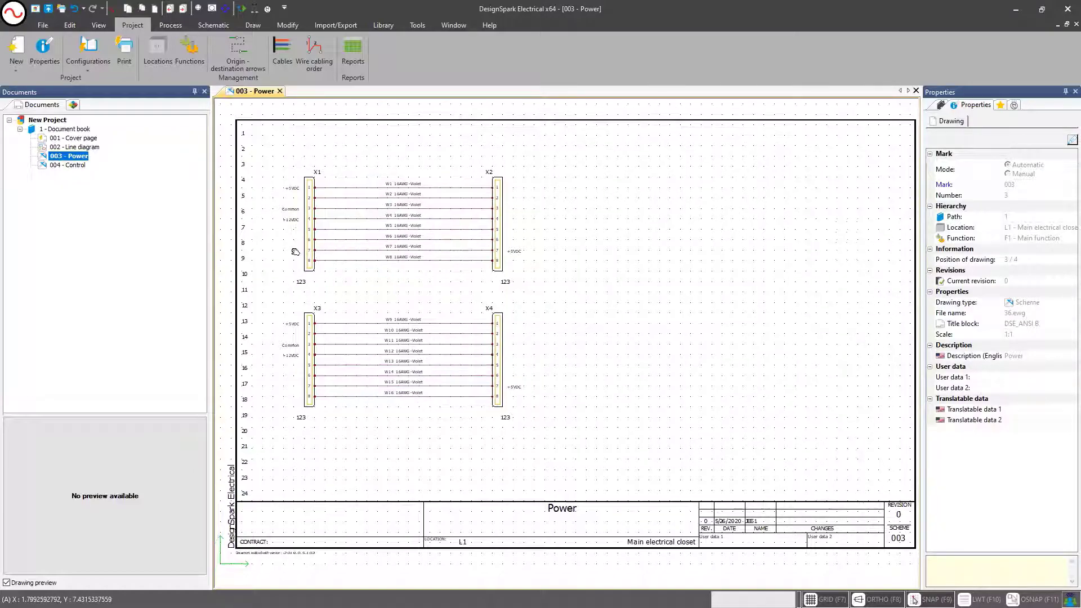
pyautogui.scroll(-1, 291, 255)
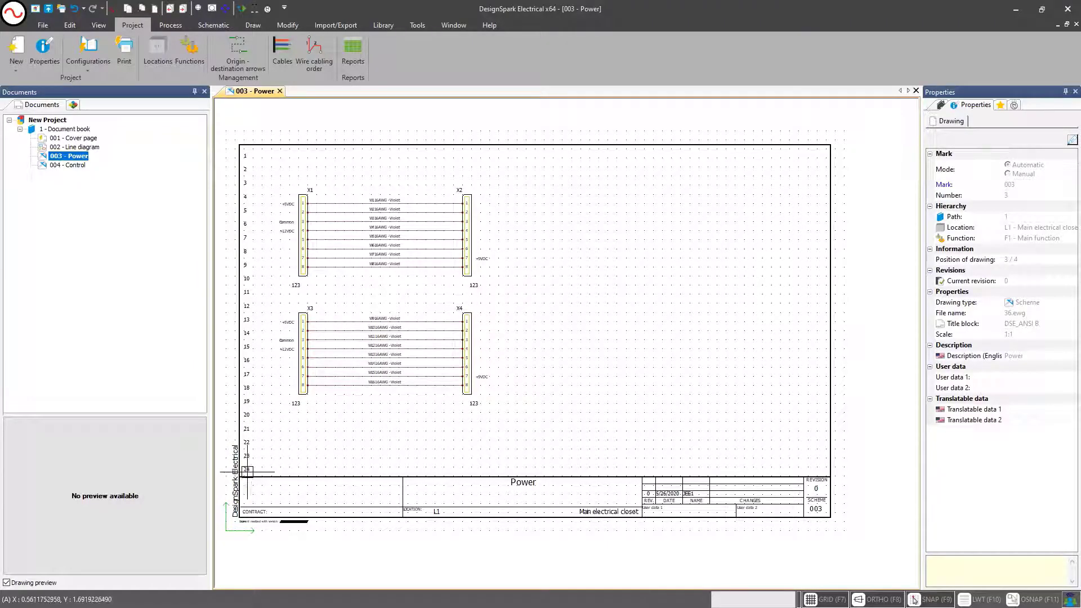
pyautogui.rightClick(76, 157)
pyautogui.moveTo(146, 307)
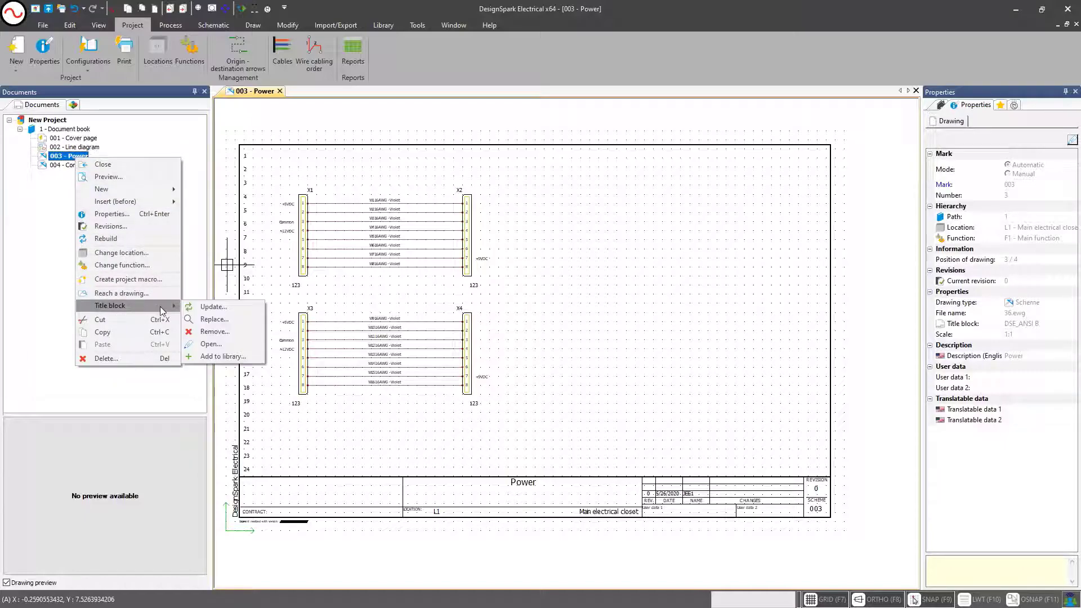
pyautogui.click(223, 347)
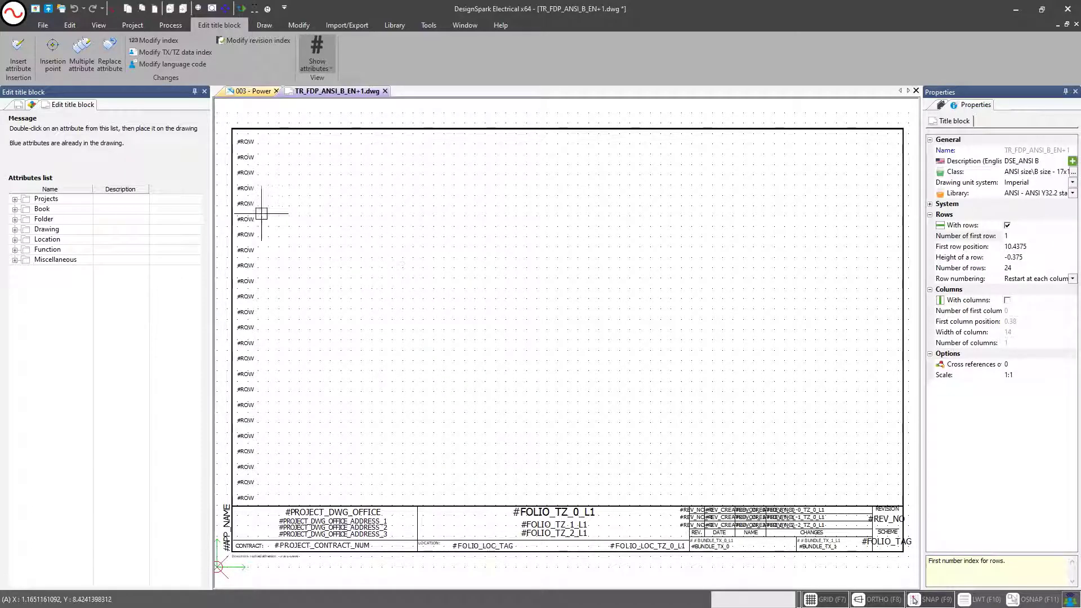
pyautogui.click(264, 25)
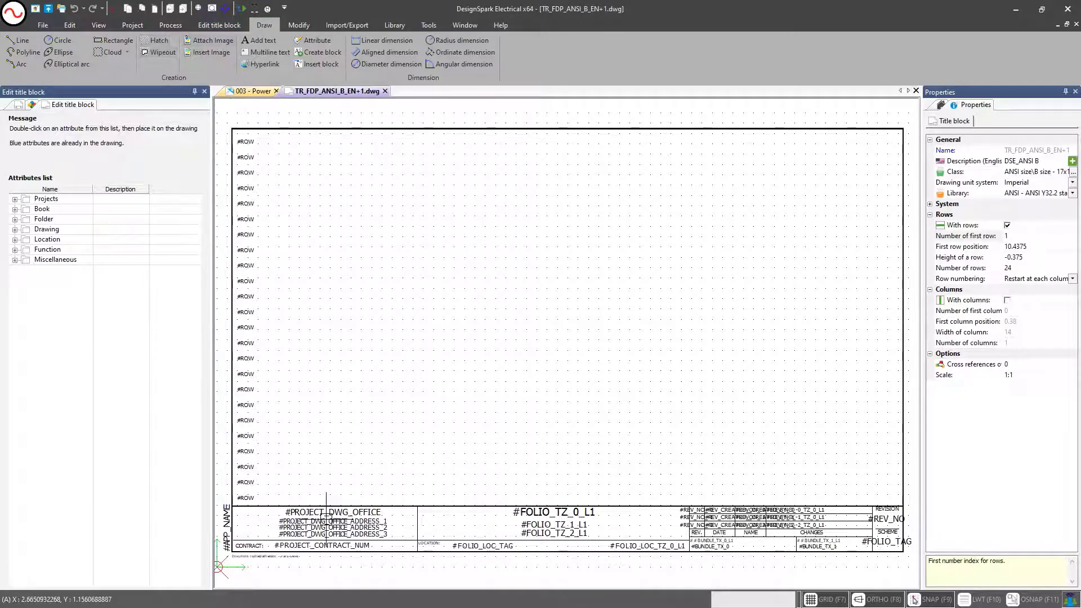
pyautogui.click(112, 41)
pyautogui.click(898, 448)
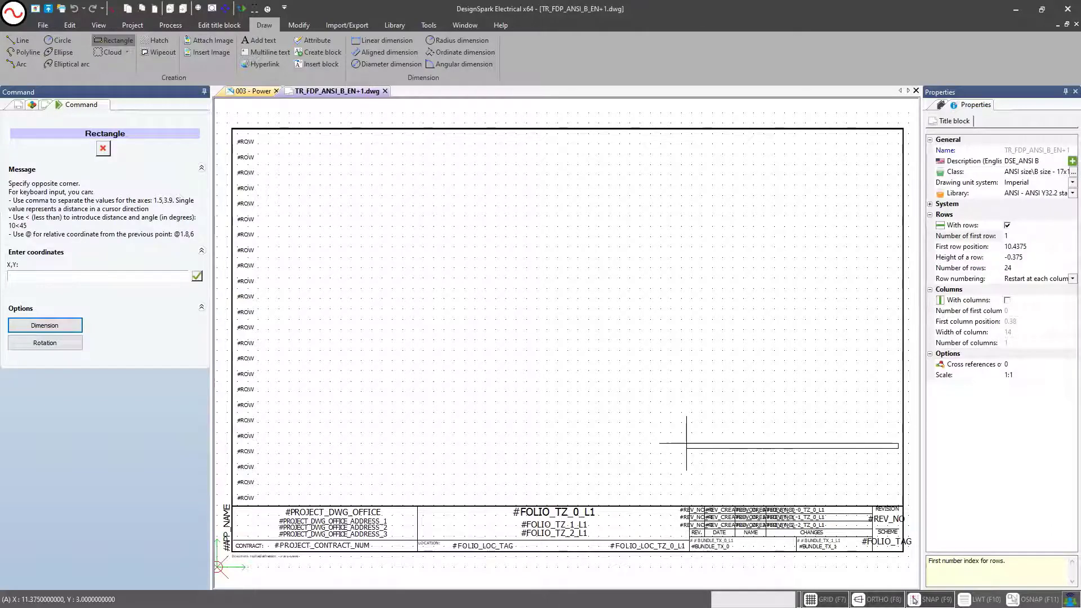
pyautogui.press('Escape')
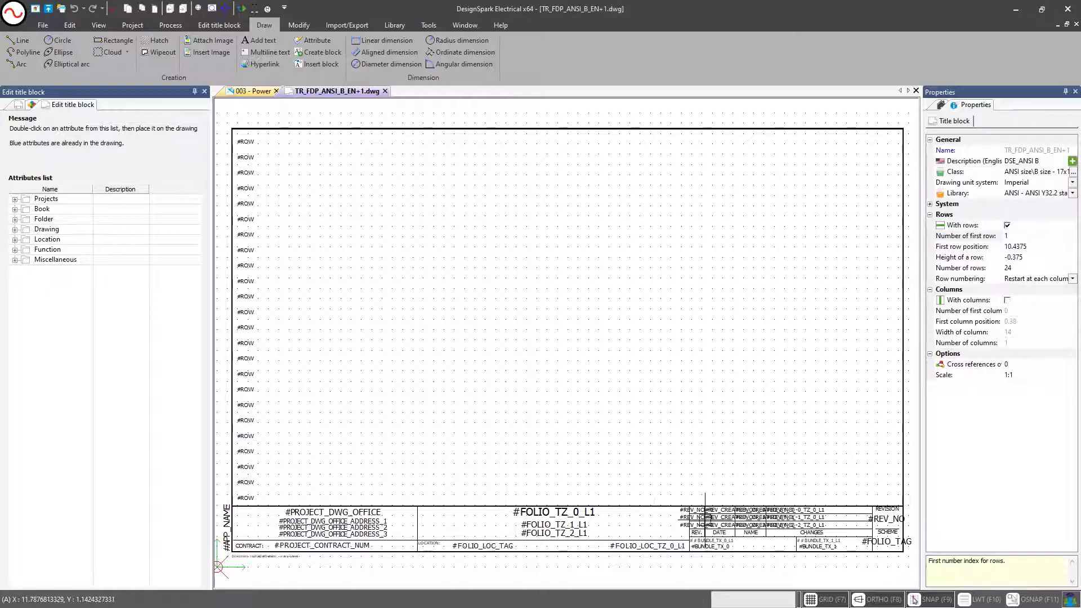
# - Preview the title block with readable texts in place of its attribute tags, and switch back to showing the attribute tags
pyautogui.scroll(3, 394, 519)
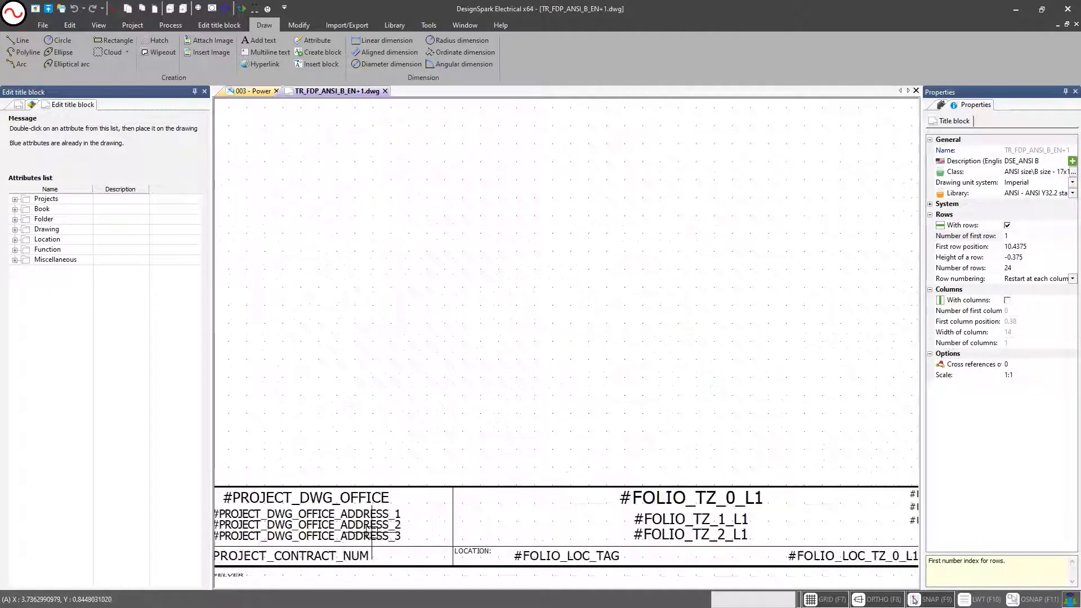
pyautogui.moveTo(401, 513); pyautogui.dragTo(491, 470, button='middle')
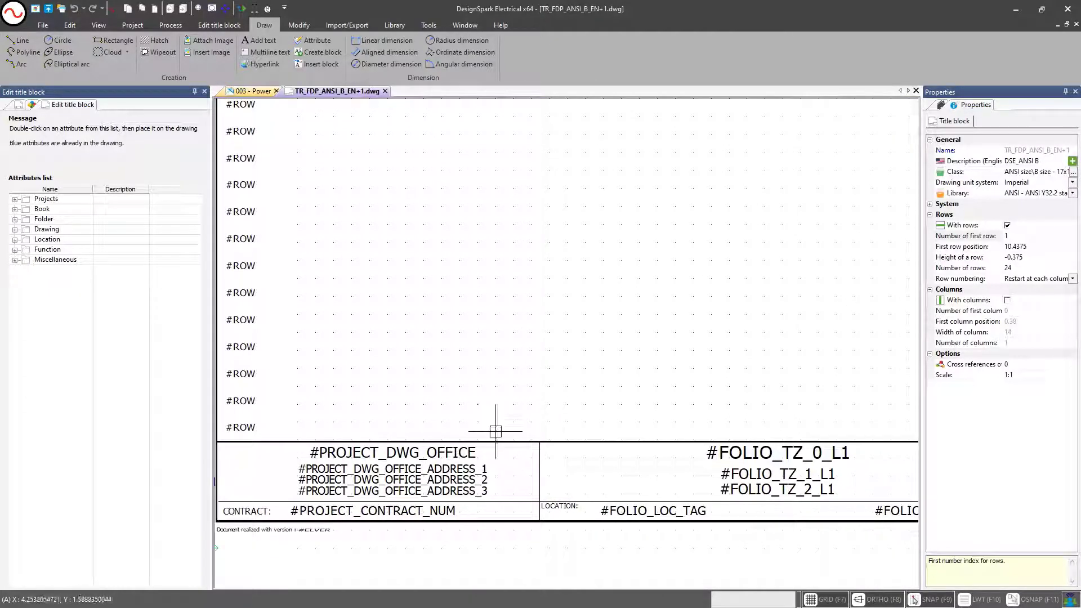
pyautogui.click(204, 25)
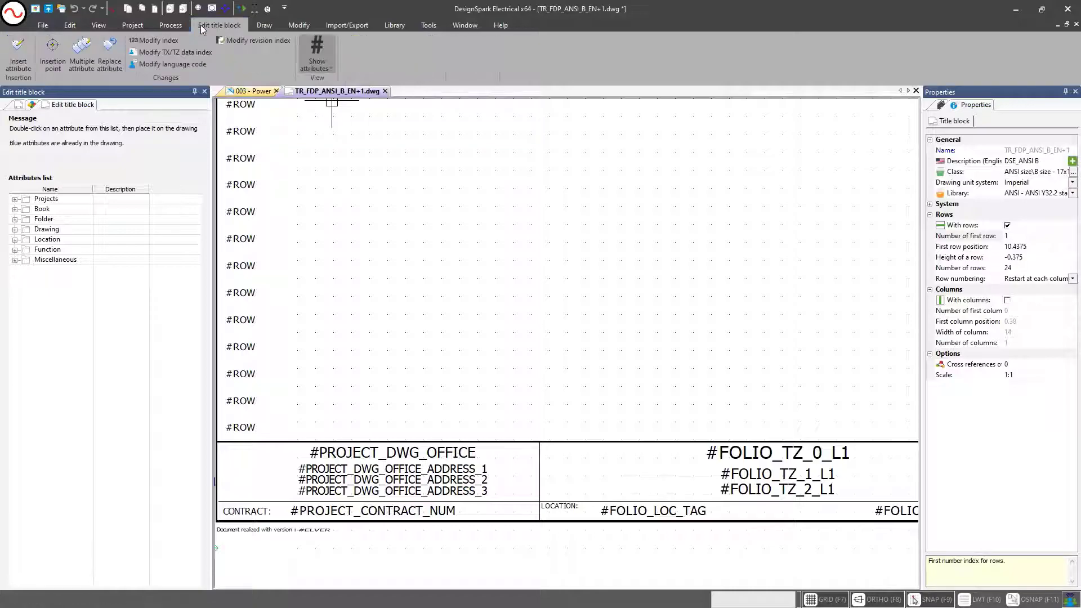
pyautogui.click(316, 56)
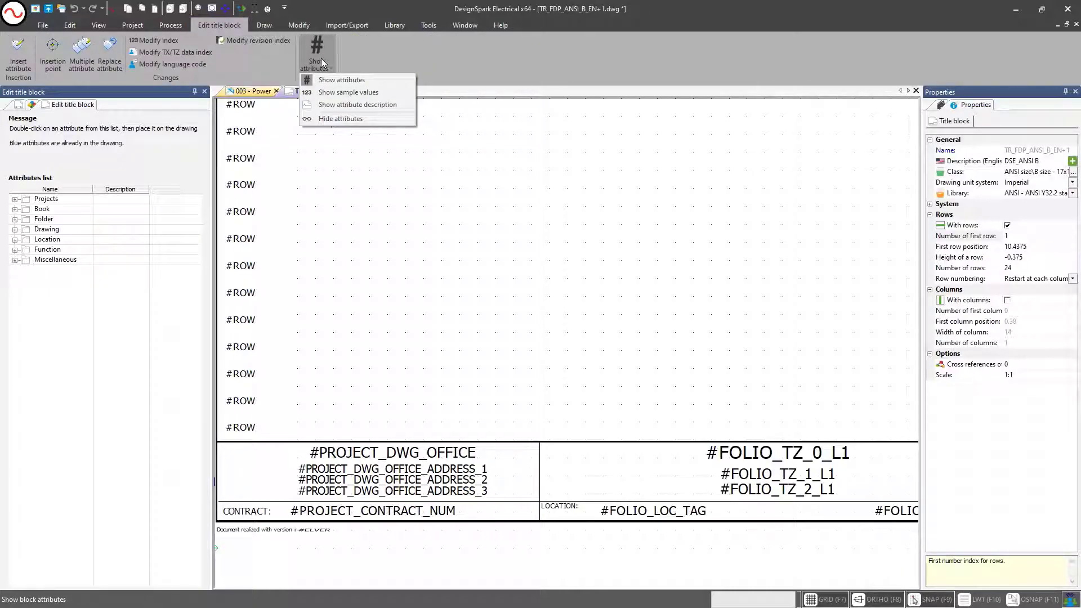
pyautogui.click(348, 93)
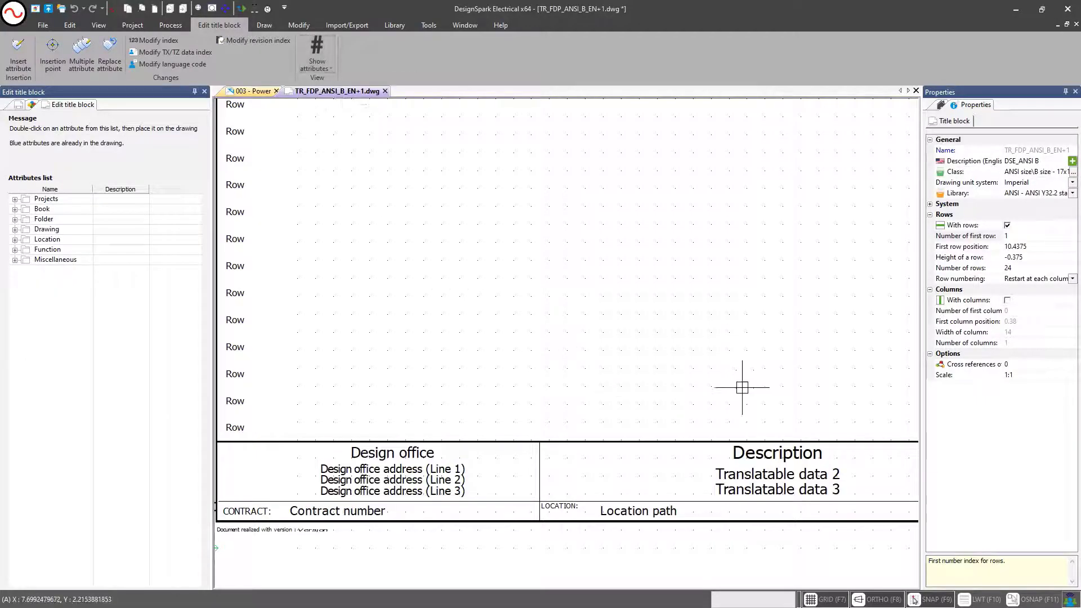
pyautogui.scroll(-5, 736, 385)
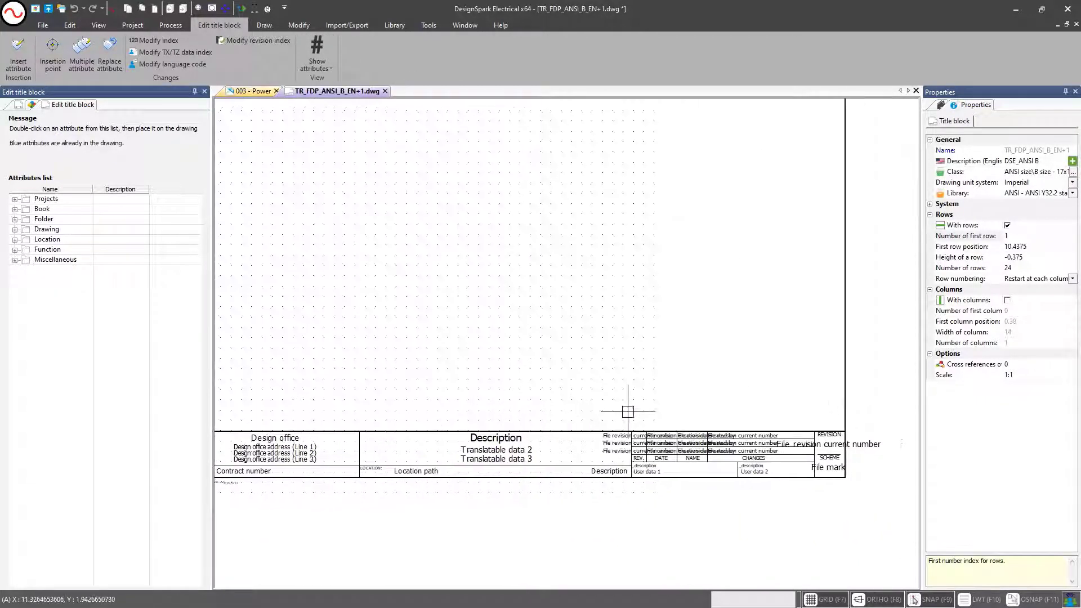
pyautogui.scroll(2, 608, 414)
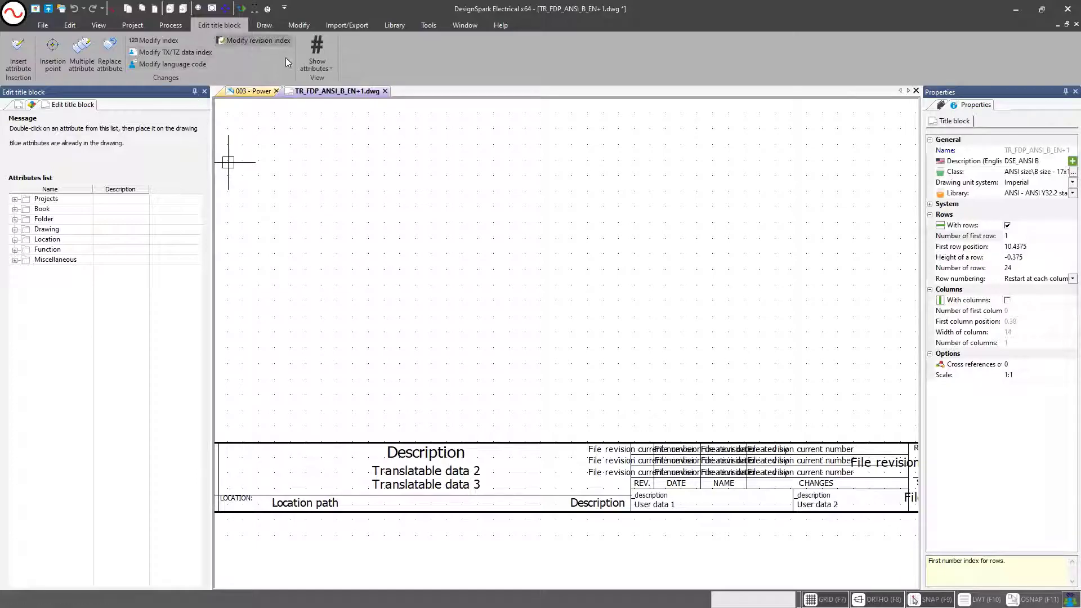
pyautogui.click(318, 67)
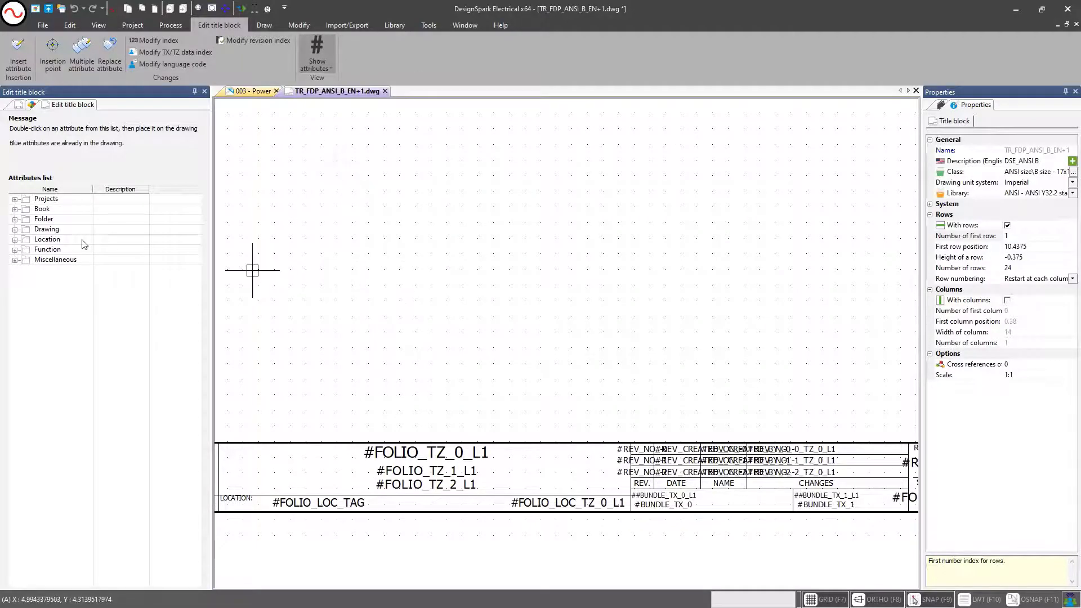
# - Expand every category of the attributes list and the Drawing category's user data to examine the available attributes
pyautogui.click(16, 260)
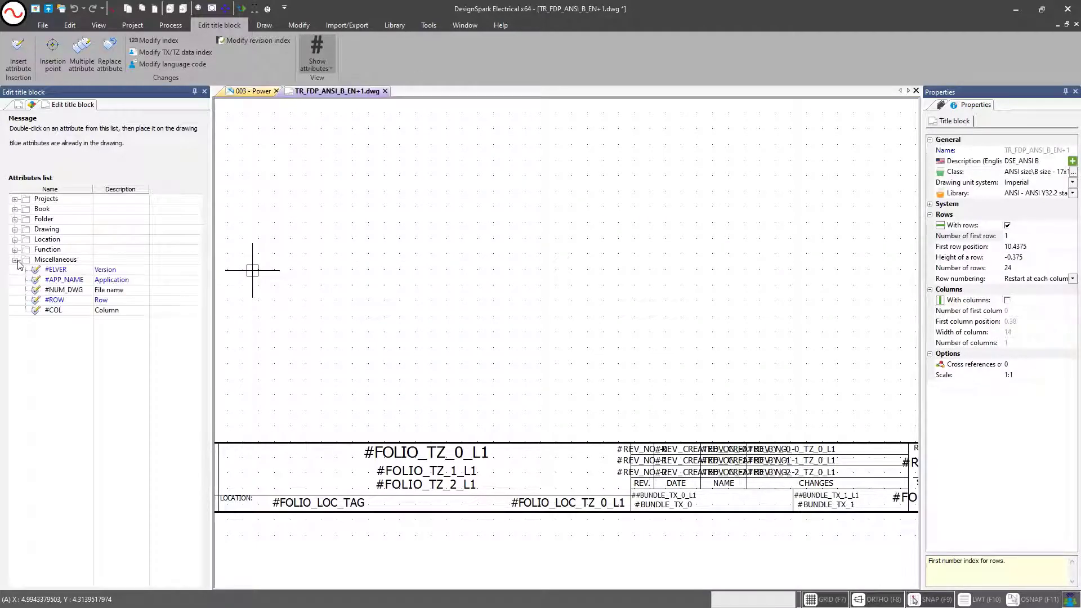
pyautogui.click(15, 250)
pyautogui.click(15, 240)
pyautogui.click(15, 229)
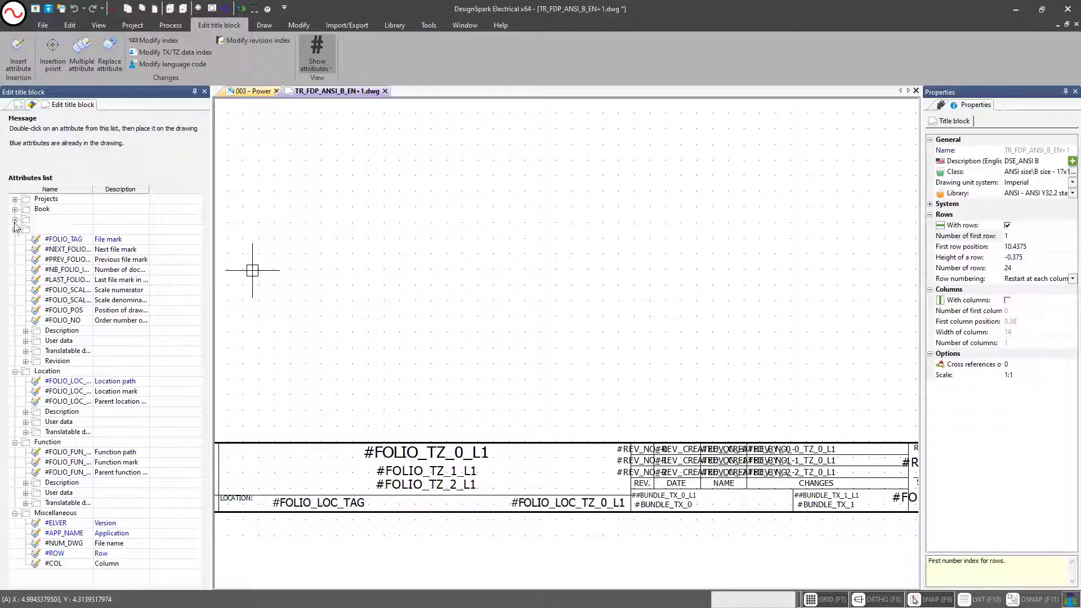
pyautogui.click(15, 219)
pyautogui.click(15, 209)
pyautogui.click(15, 199)
pyautogui.scroll(-8, 110, 336)
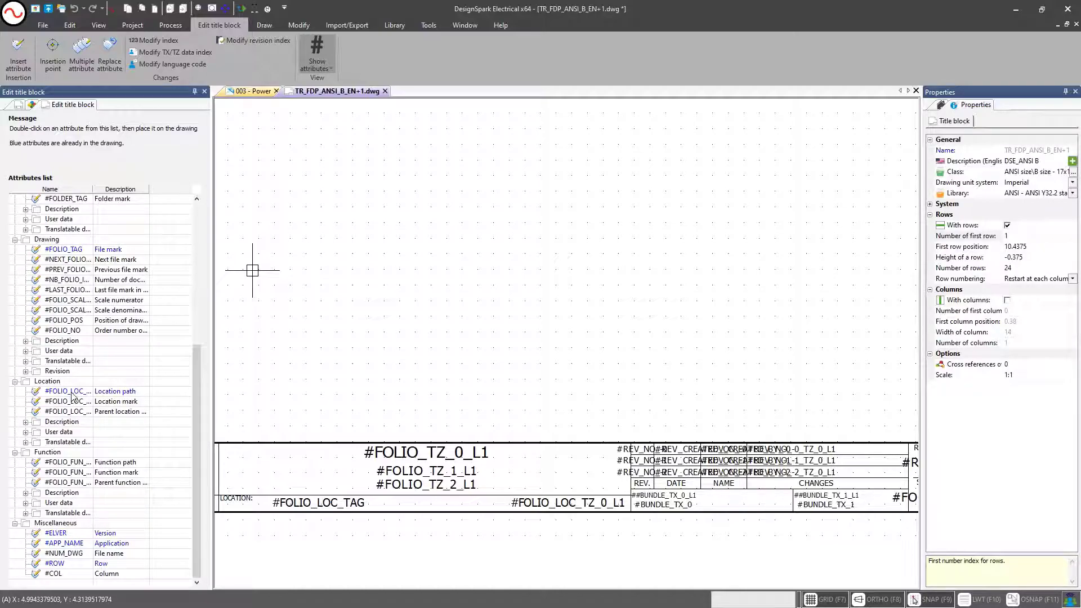
pyautogui.click(26, 350)
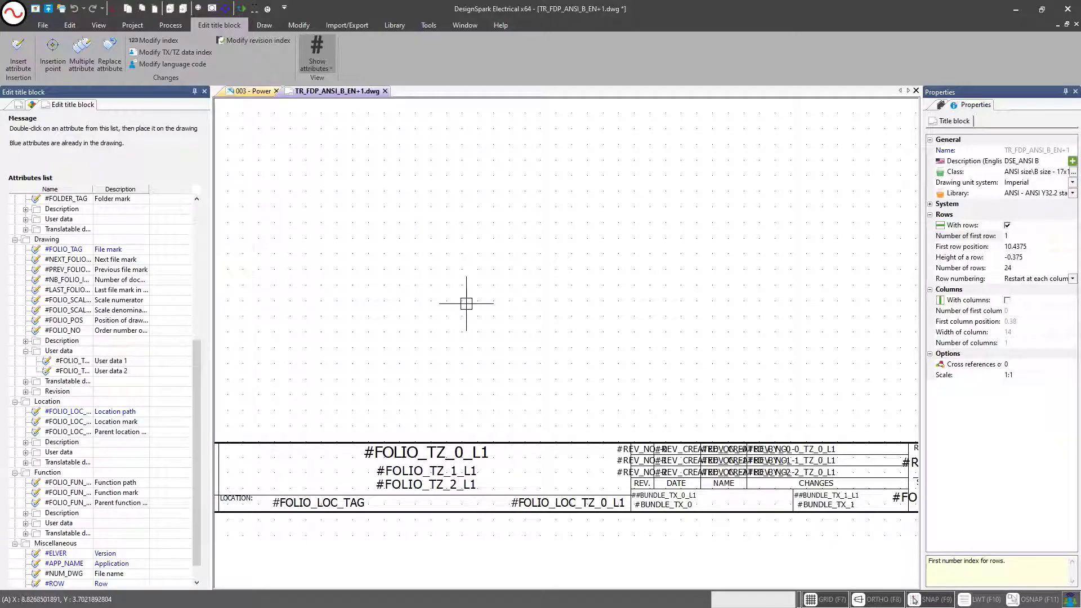
pyautogui.scroll(-4, 533, 299)
pyautogui.moveTo(537, 308); pyautogui.dragTo(567, 325, button='middle')
pyautogui.scroll(-1, 560, 318)
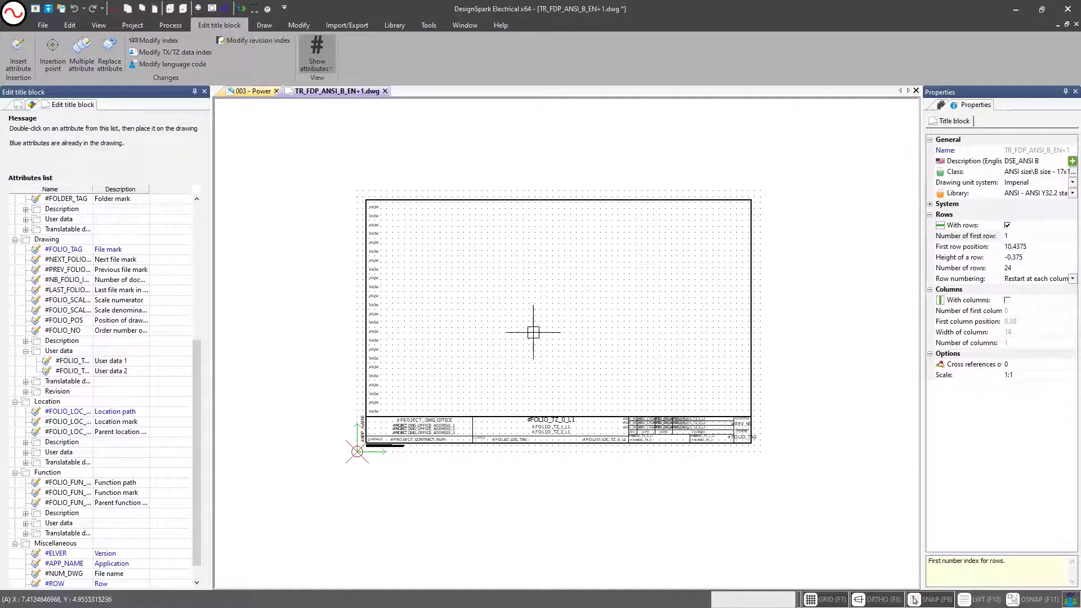
pyautogui.scroll(2, 505, 353)
pyautogui.scroll(1, 495, 354)
pyautogui.moveTo(495, 355); pyautogui.dragTo(523, 370, button='middle')
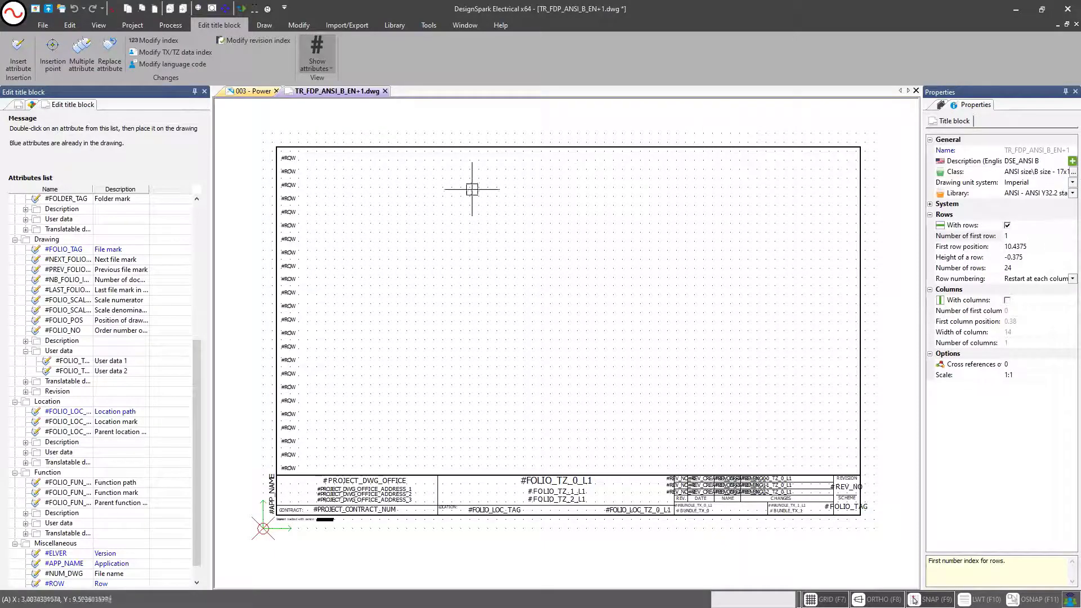
pyautogui.moveTo(195, 364); pyautogui.dragTo(194, 432)
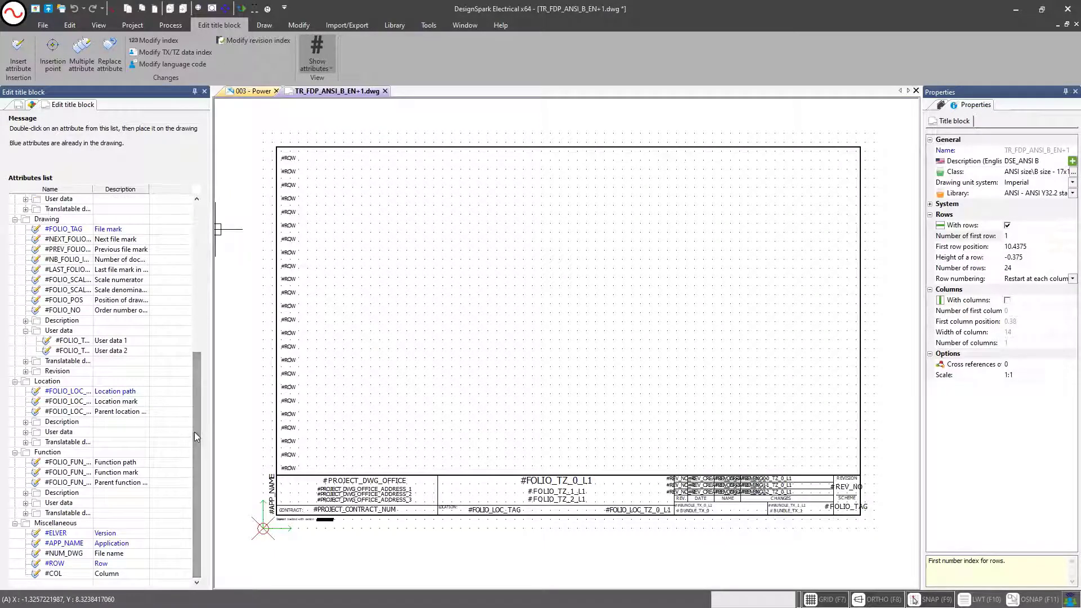
pyautogui.moveTo(331, 275); pyautogui.dragTo(399, 284, button='middle')
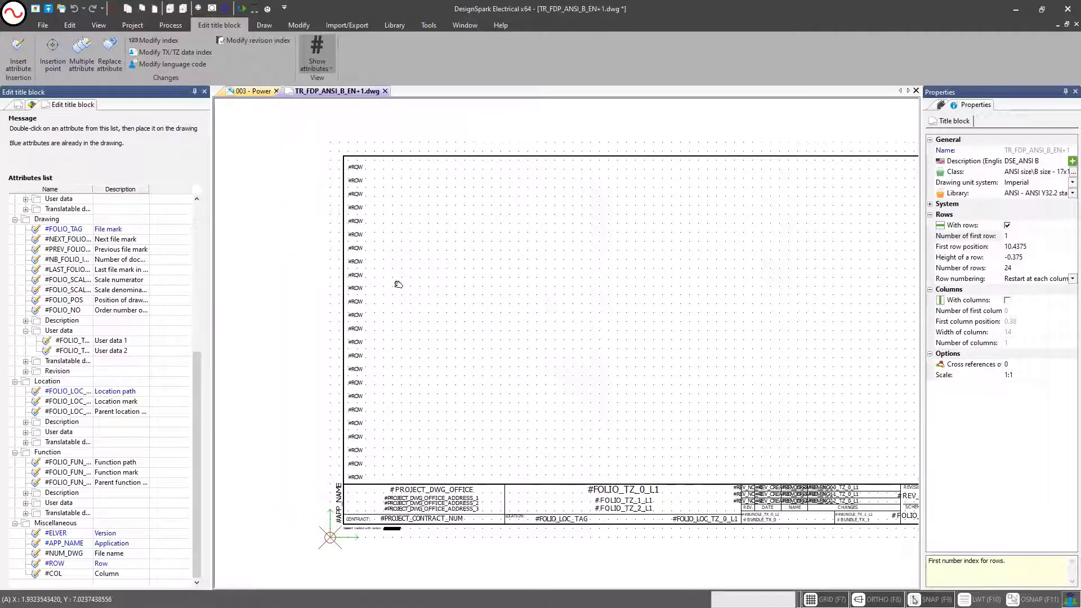
# - Examine the title block's row settings, the first #ROW attribute's properties and the row numbering on drawing 003 - Power
pyautogui.scroll(1, 379, 272)
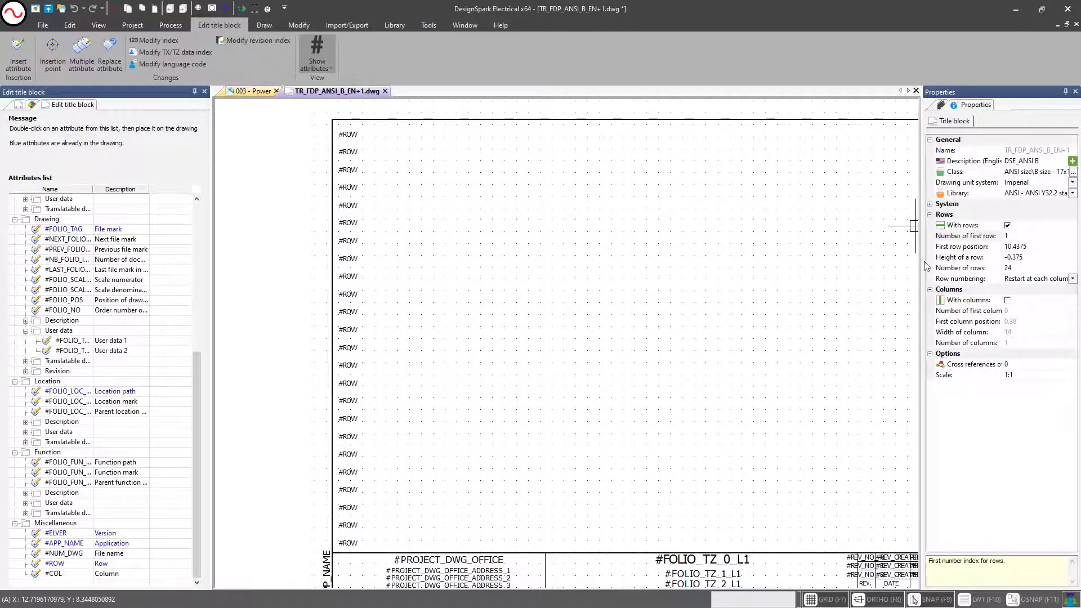
pyautogui.moveTo(922, 262); pyautogui.dragTo(864, 271)
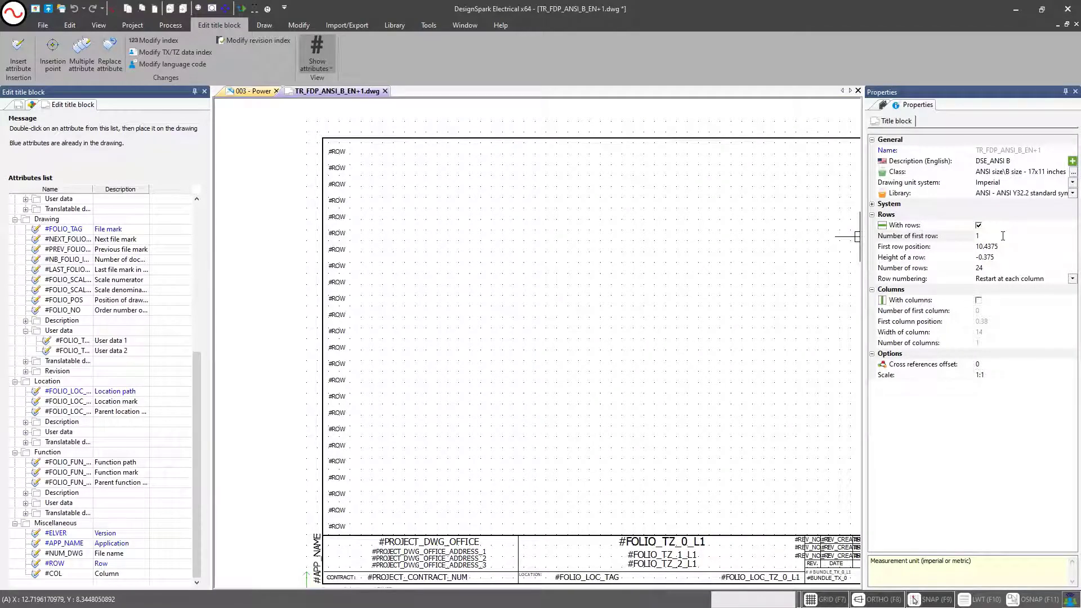
pyautogui.moveTo(722, 300); pyautogui.dragTo(697, 284, button='middle')
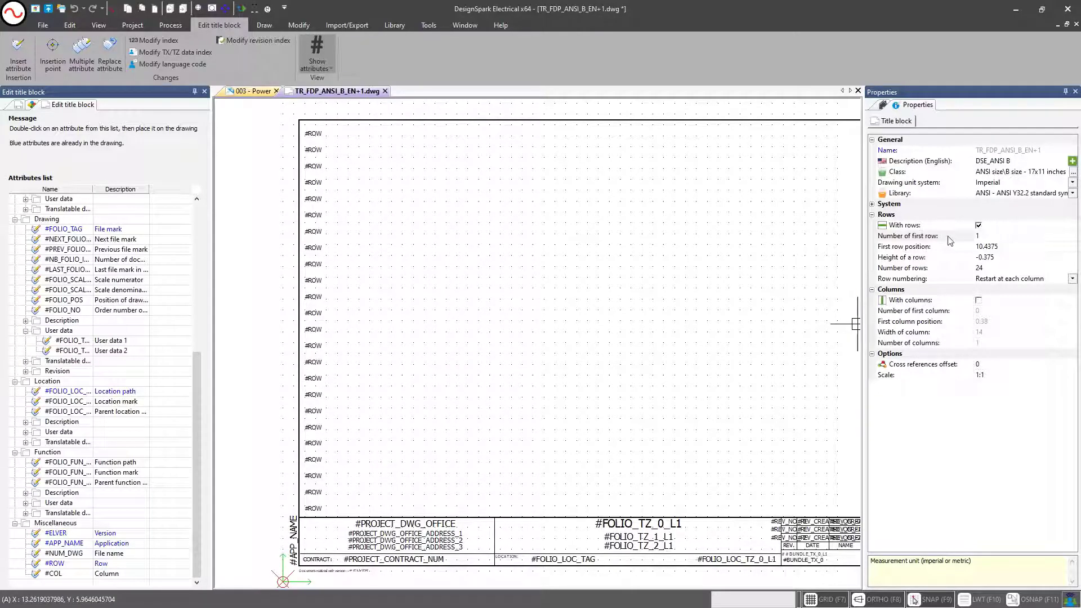
pyautogui.click(977, 237)
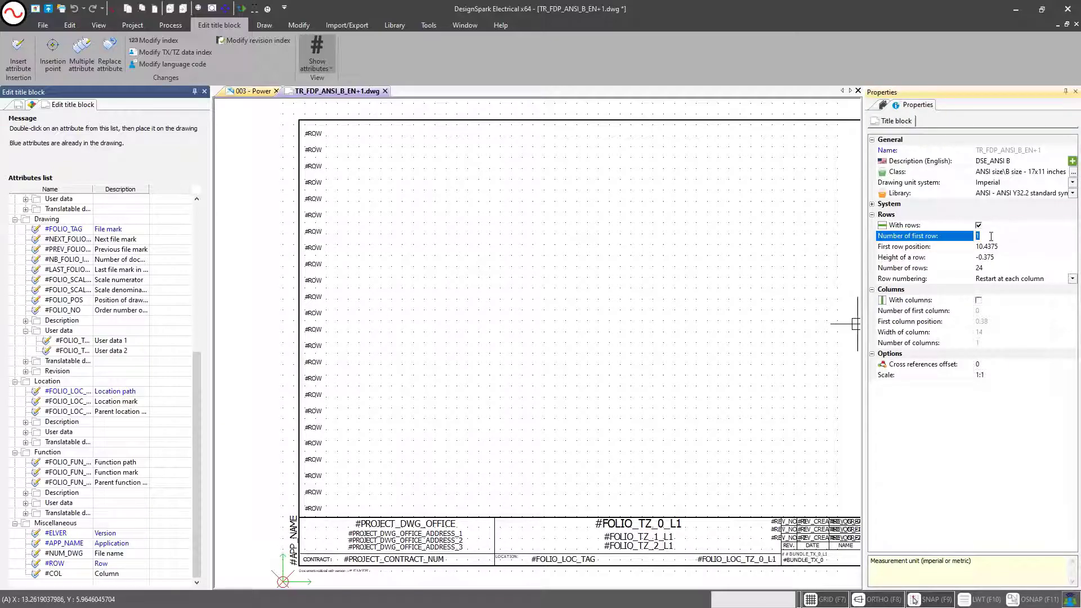
pyautogui.click(311, 134)
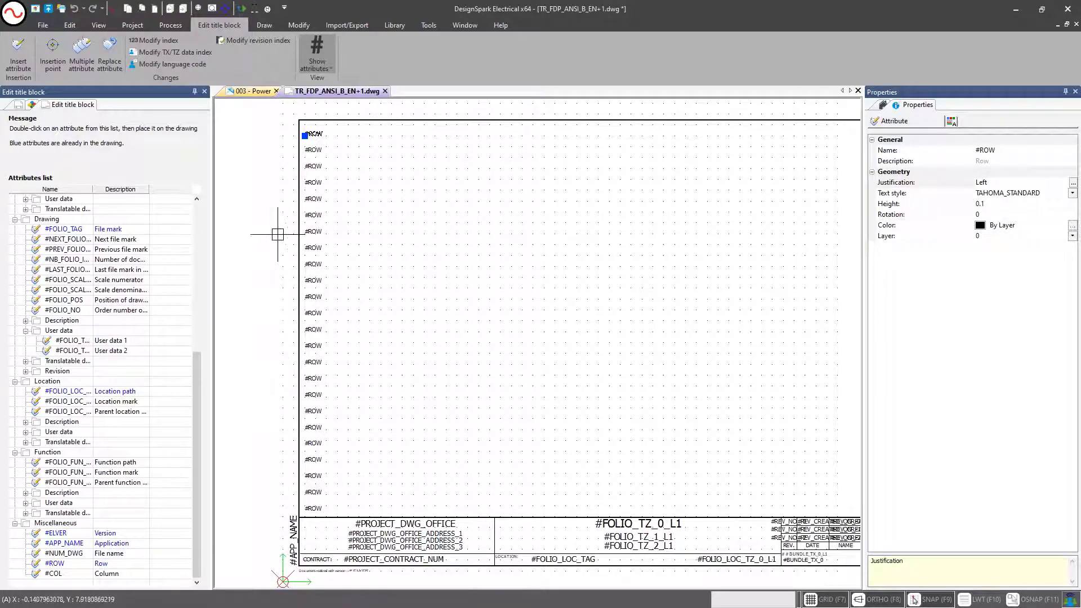
pyautogui.press('Escape')
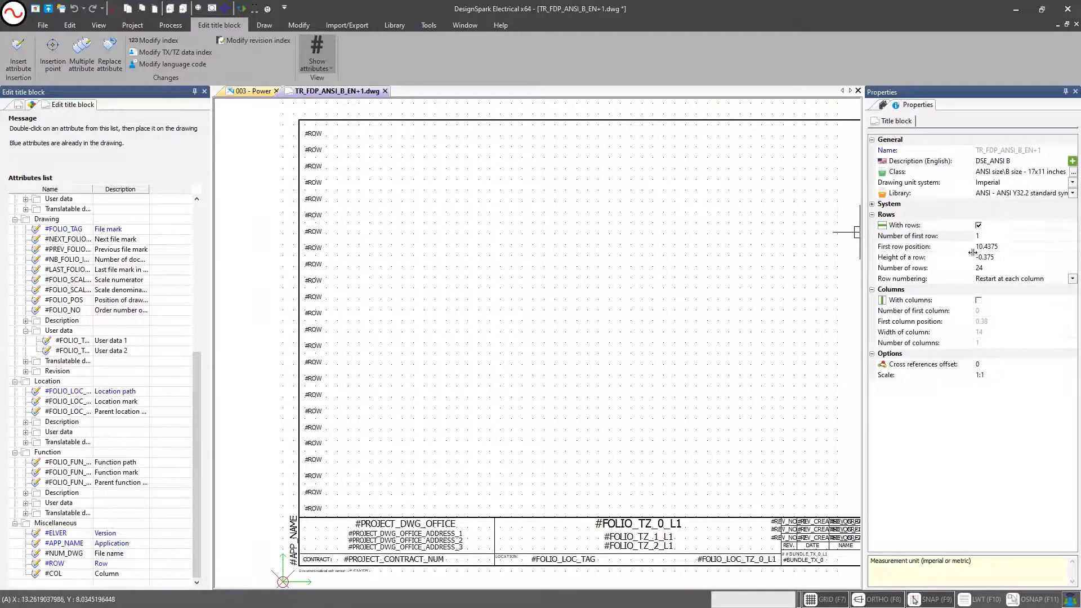
pyautogui.click(1012, 248)
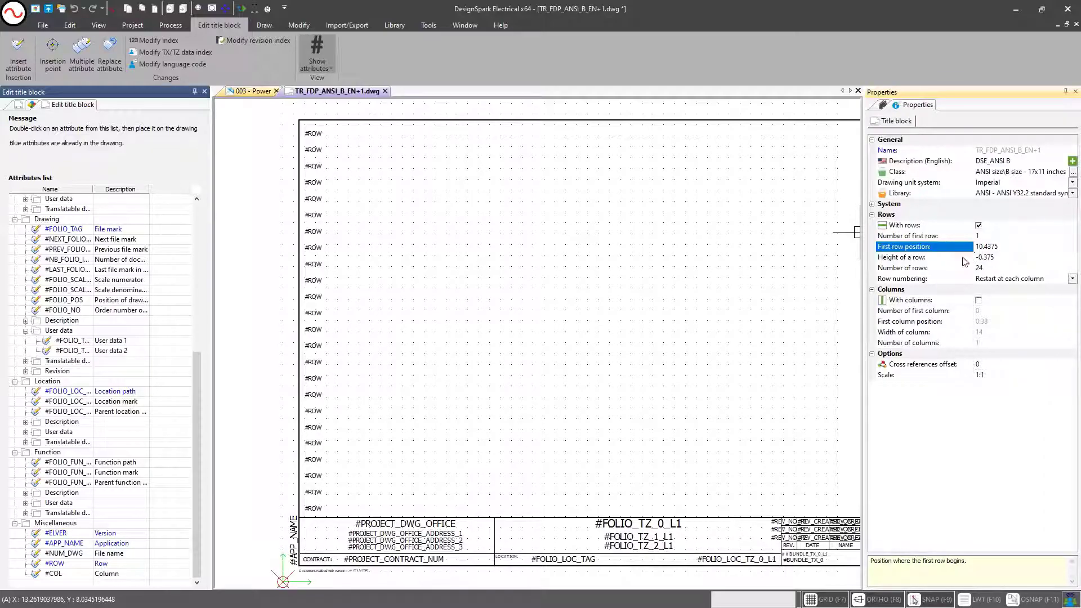
pyautogui.click(1009, 260)
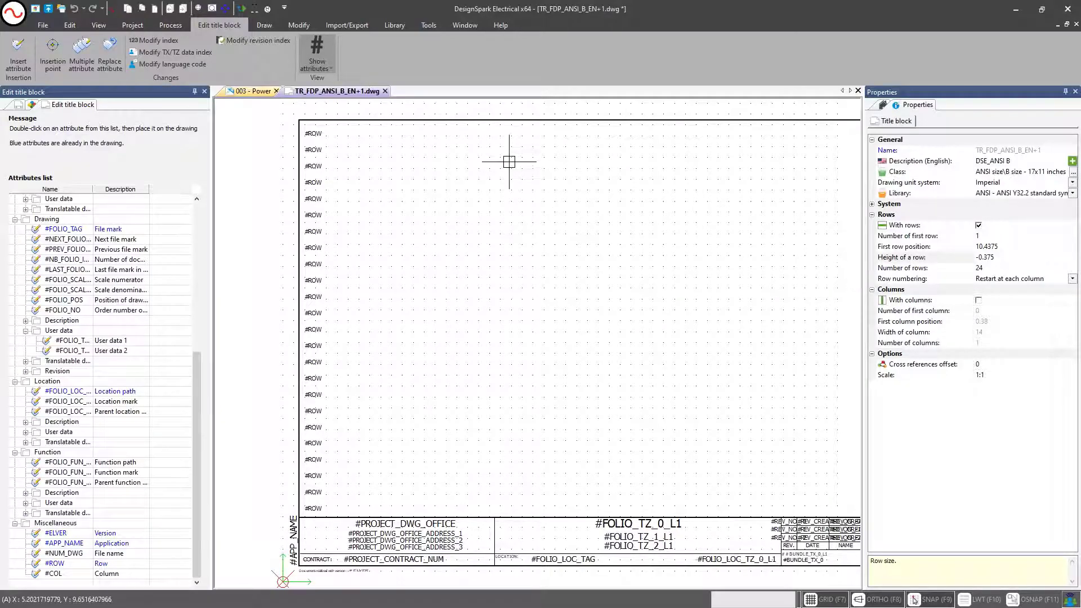
pyautogui.click(255, 91)
pyautogui.scroll(4, 346, 223)
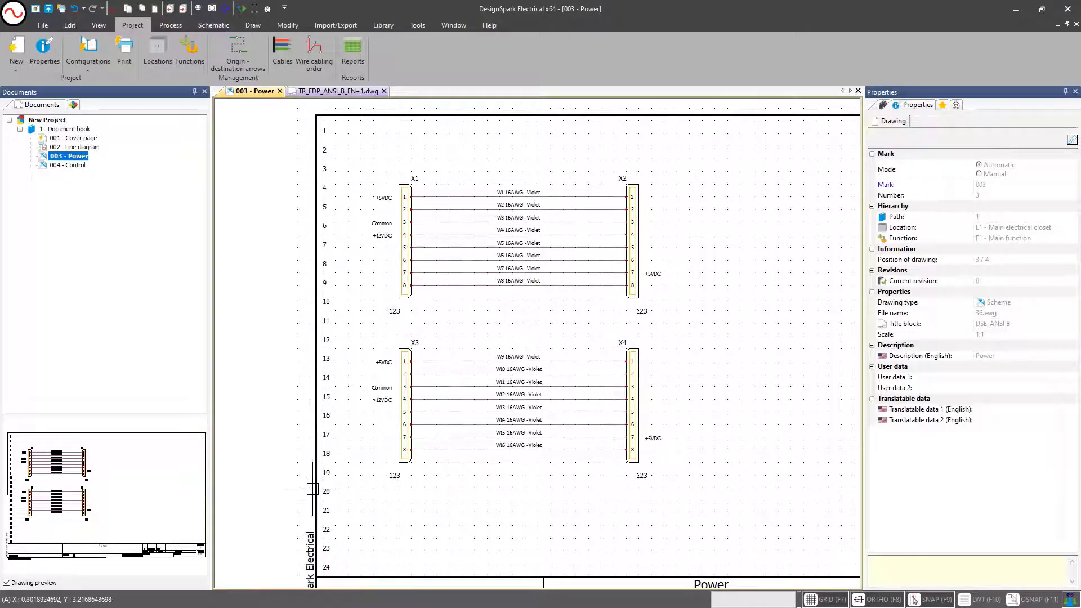
# - Set the height of a row in the TR_FDP_ANSI_B_EN+1.dwg title block to -0.39
pyautogui.click(338, 91)
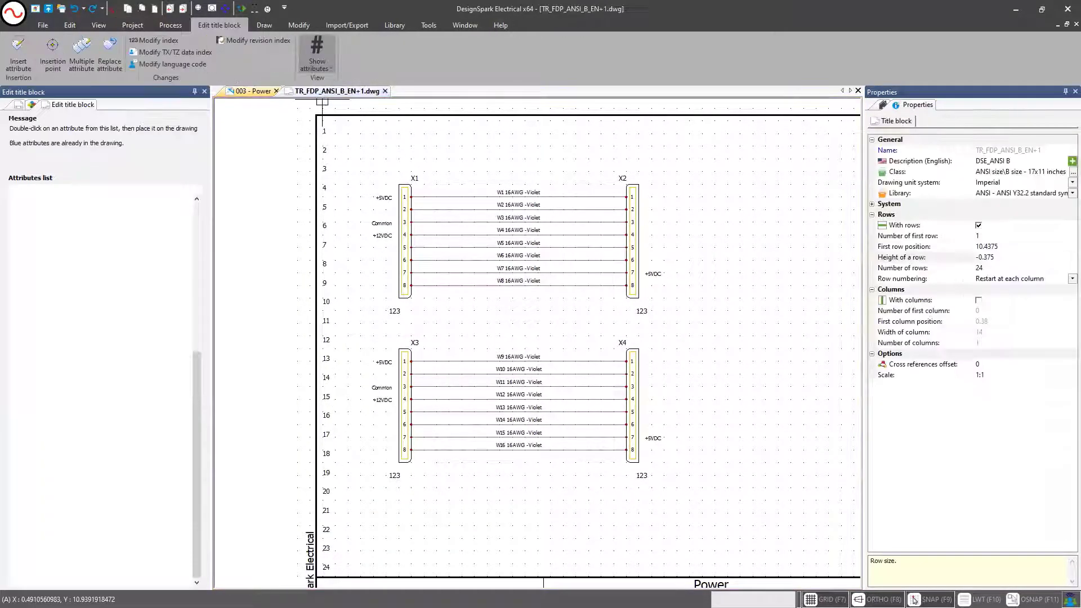
pyautogui.click(1003, 257)
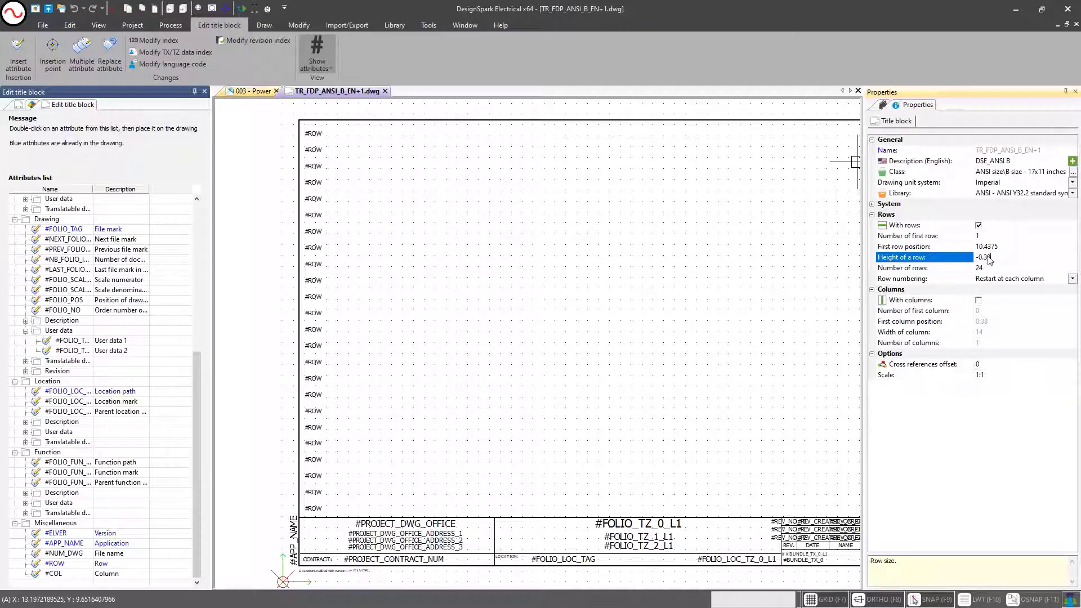
pyautogui.click(249, 93)
pyautogui.rightClick(266, 91)
pyautogui.click(373, 92)
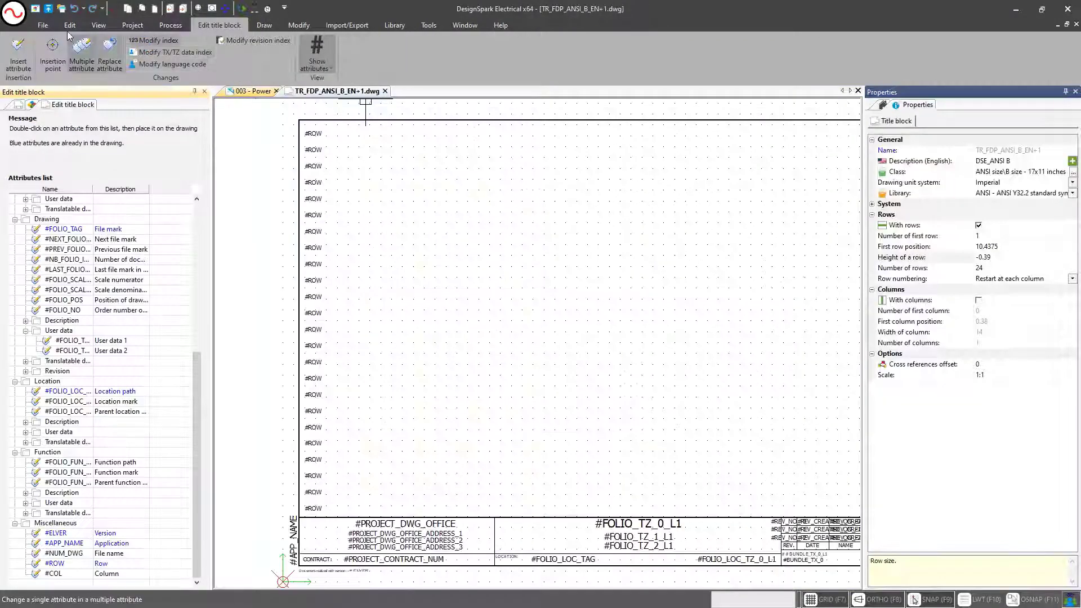
# - Update the title block of drawing 003 - Power with the edited row height and check the row numbers along the frame
pyautogui.click(252, 93)
pyautogui.rightClick(252, 92)
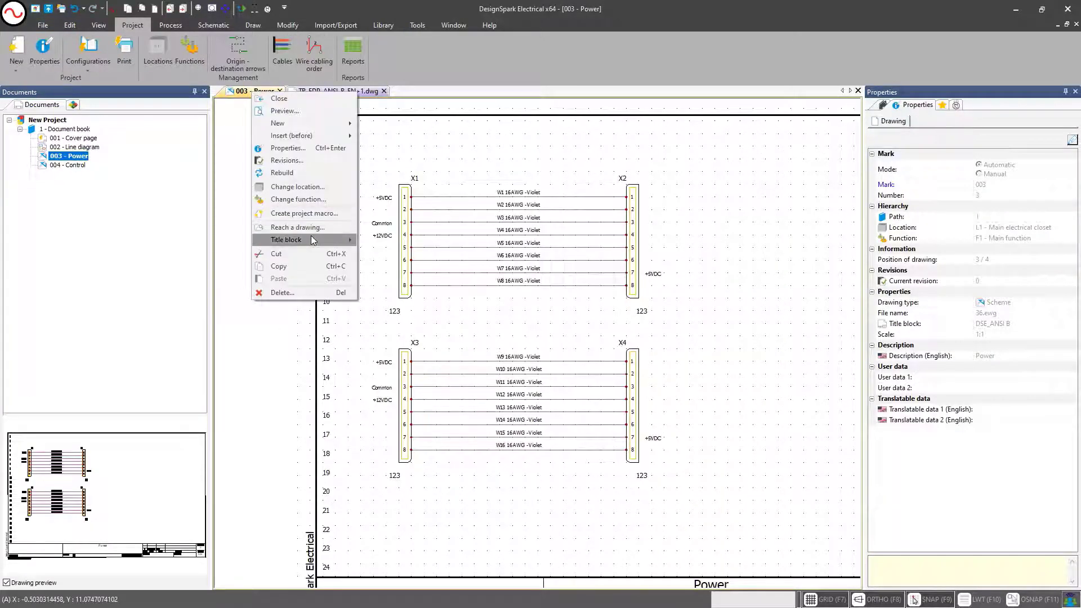
pyautogui.moveTo(312, 237)
pyautogui.click(382, 240)
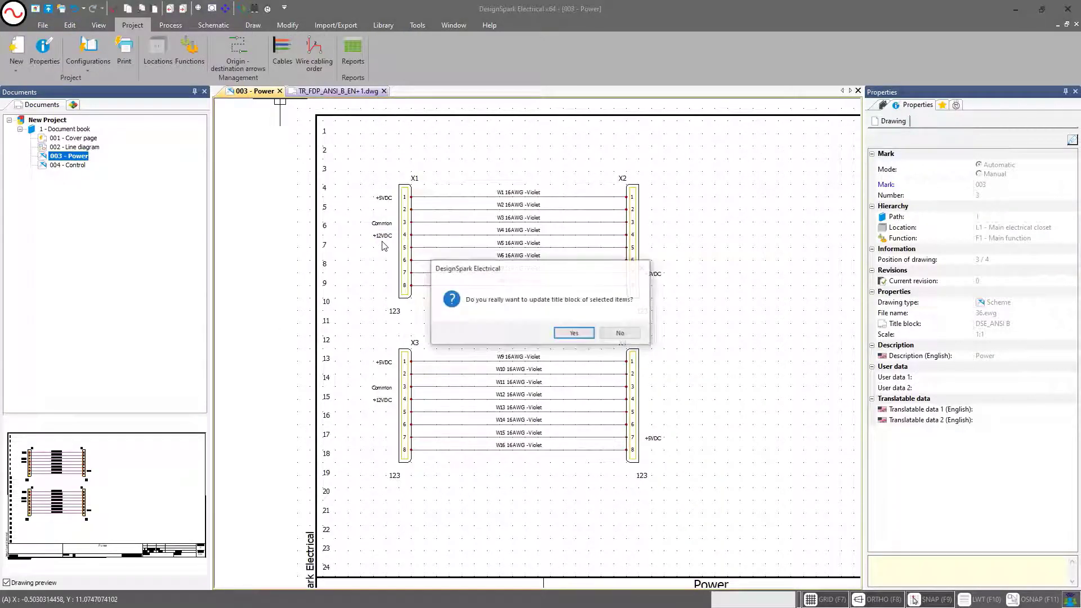
pyautogui.click(559, 333)
pyautogui.moveTo(398, 315); pyautogui.dragTo(420, 313, button='middle')
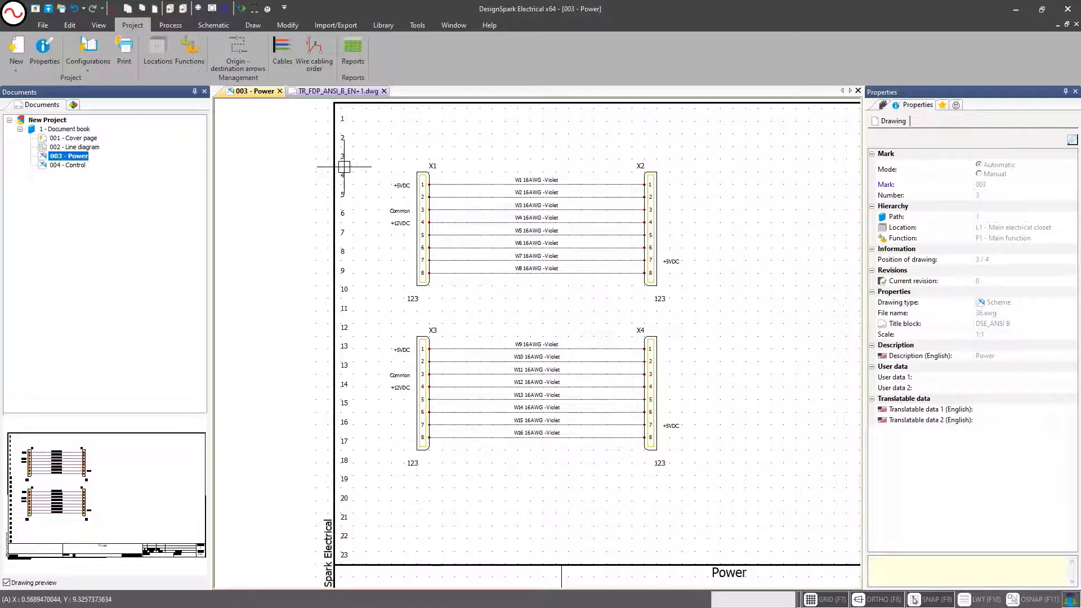
pyautogui.click(340, 341)
pyautogui.moveTo(339, 341)
pyautogui.mouseDown()
pyautogui.moveTo(367, 375)
pyautogui.moveTo(351, 552)
pyautogui.moveTo(357, 367)
pyautogui.mouseUp()
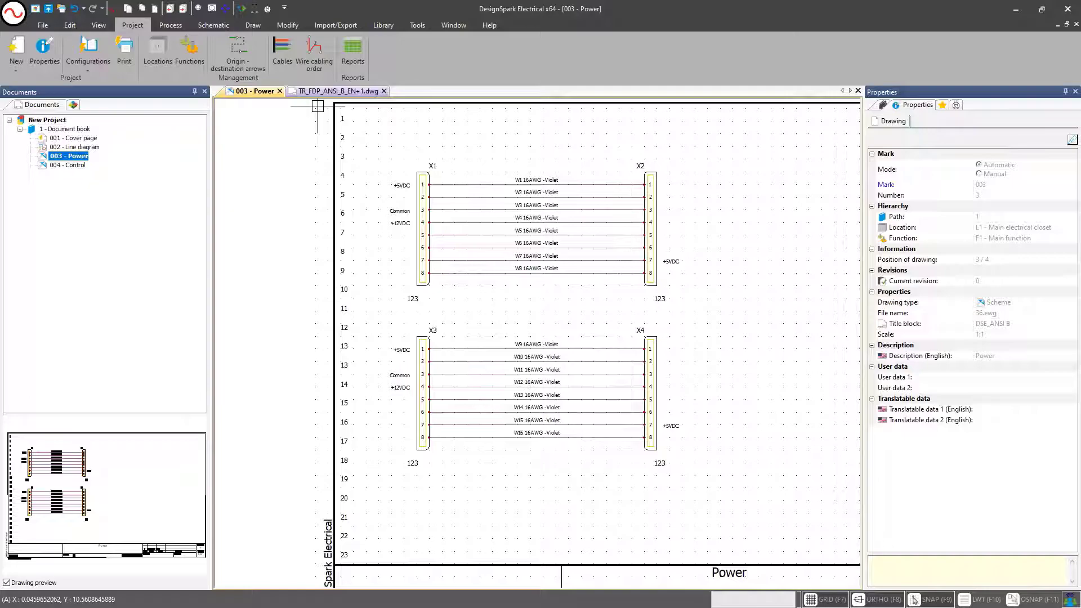
# - Restore the title block's row height to -0.375 and save the title block
pyautogui.click(338, 91)
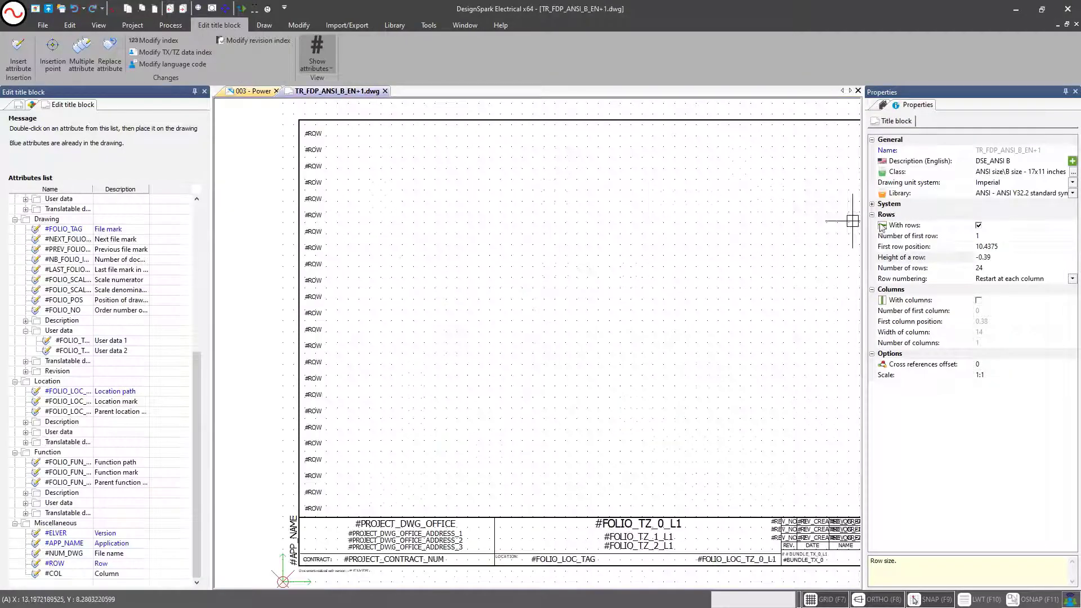
pyautogui.click(998, 258)
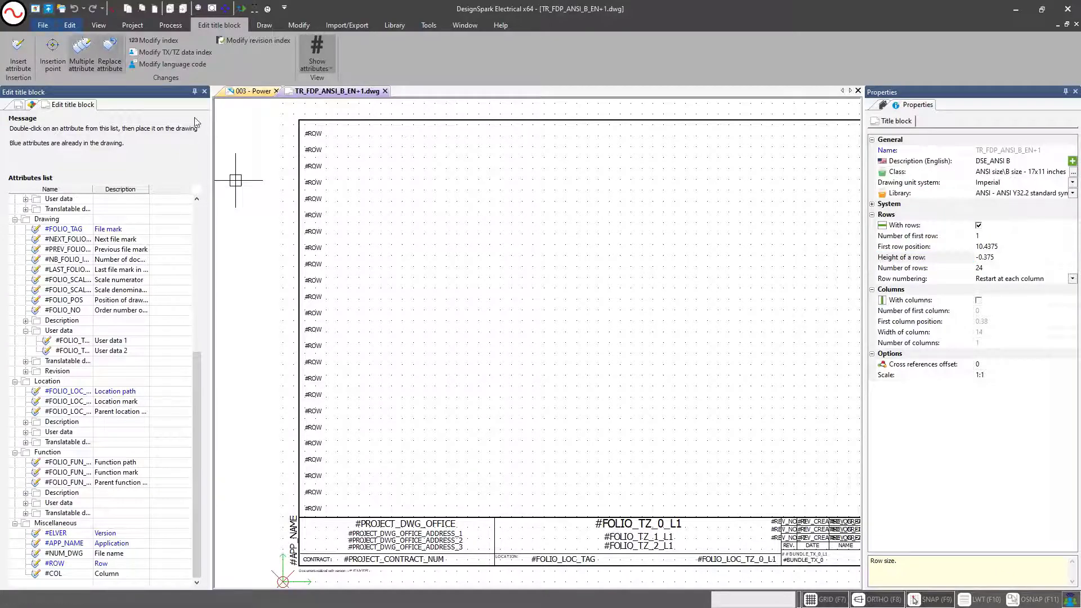
pyautogui.click(1003, 260)
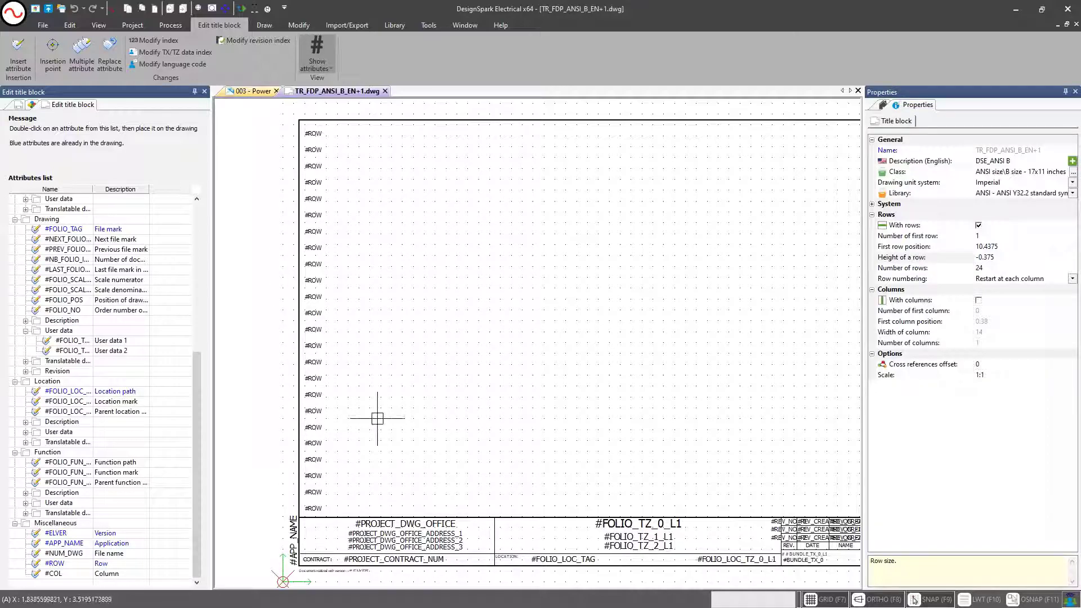
pyautogui.scroll(-1, 505, 246)
pyautogui.moveTo(505, 245); pyautogui.dragTo(420, 257, button='middle')
pyautogui.scroll(-1, 407, 249)
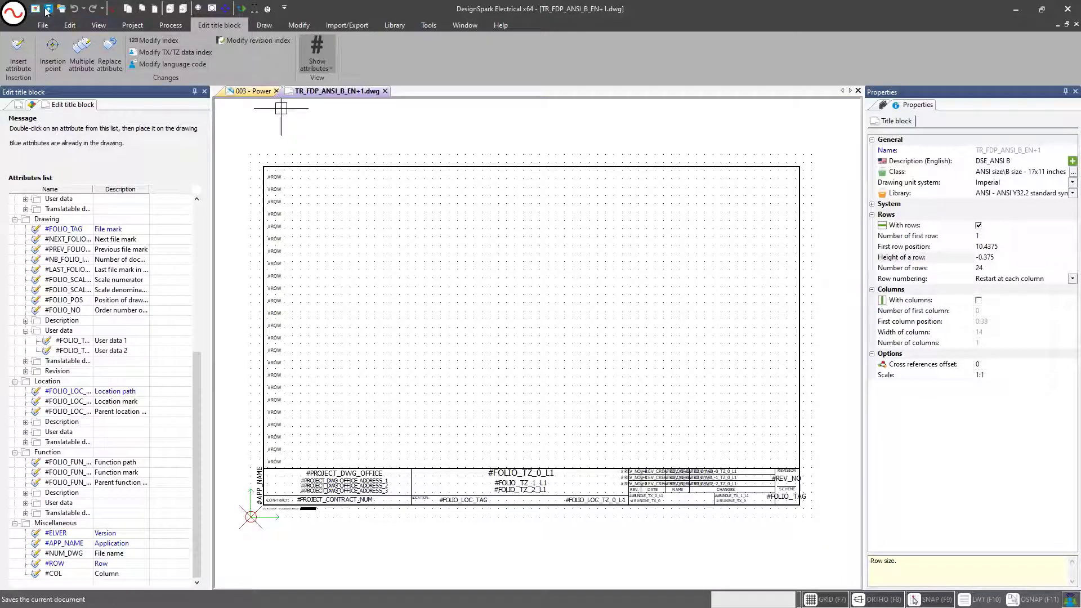
# - Update the title block of drawing 003 - Power with the restored row spacing
pyautogui.click(243, 92)
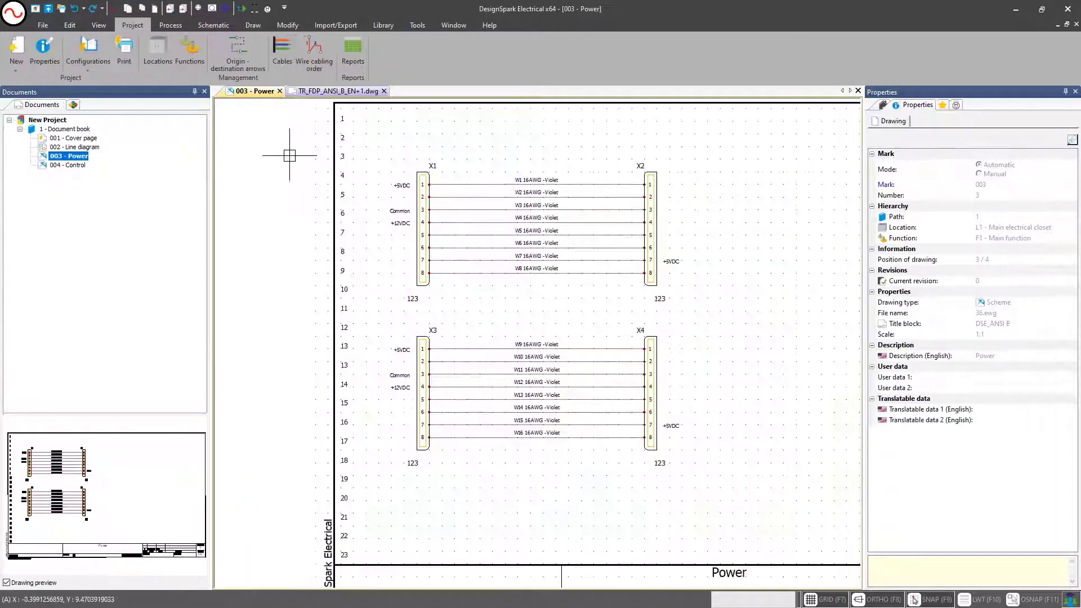
pyautogui.rightClick(248, 96)
pyautogui.moveTo(316, 242)
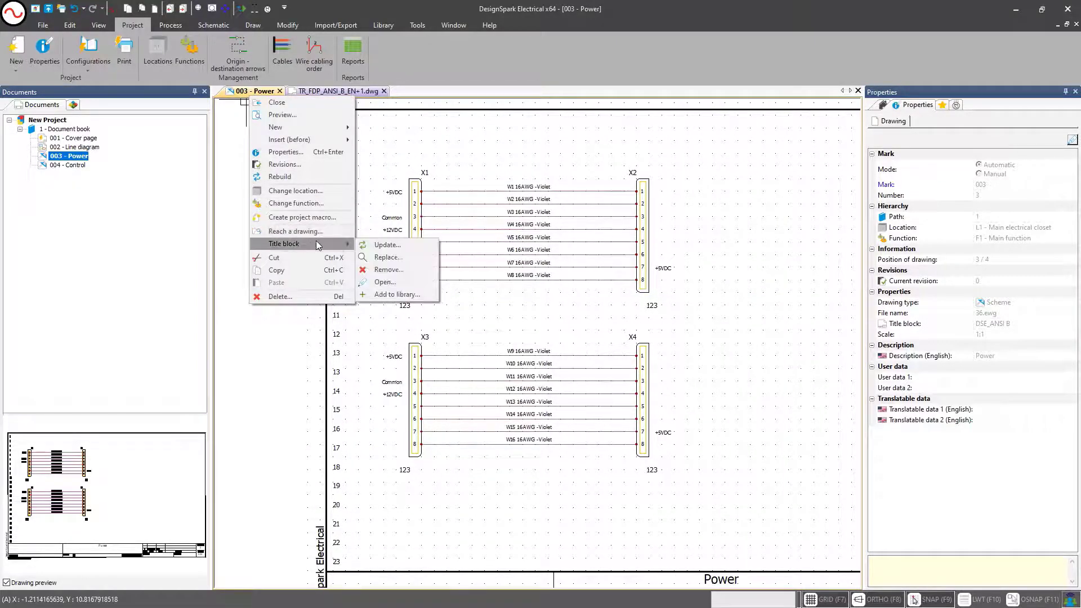
pyautogui.click(369, 243)
pyautogui.click(573, 333)
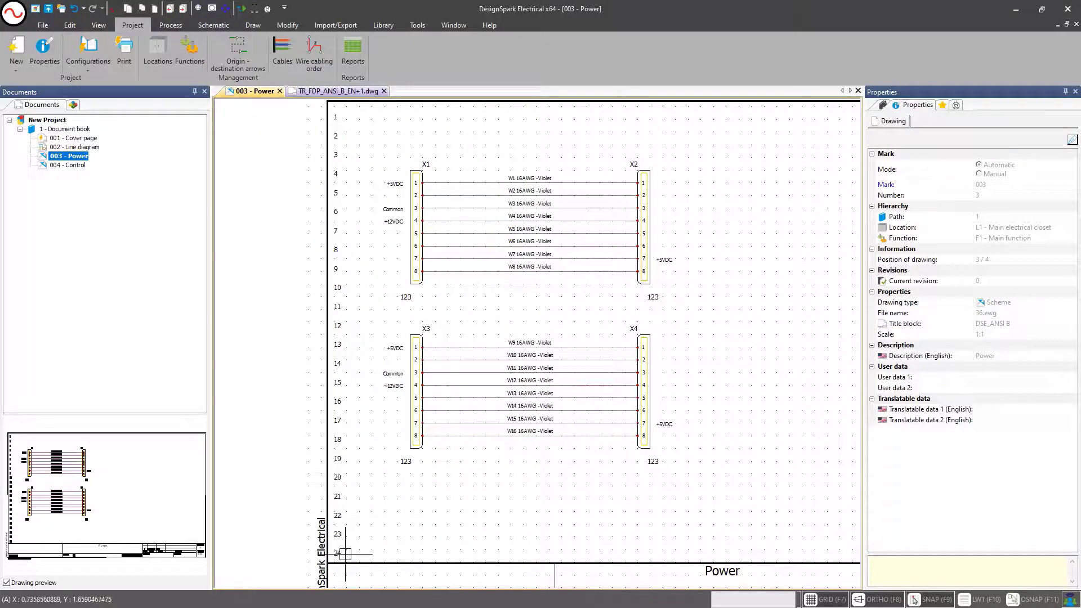
pyautogui.scroll(-3, 382, 261)
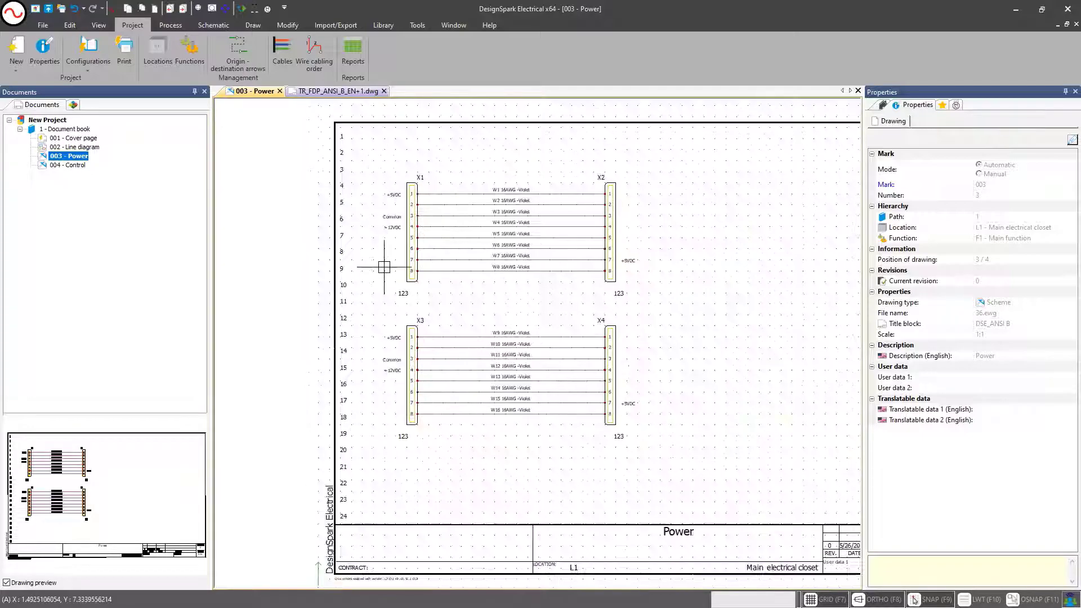
pyautogui.moveTo(352, 261); pyautogui.dragTo(348, 261, button='middle')
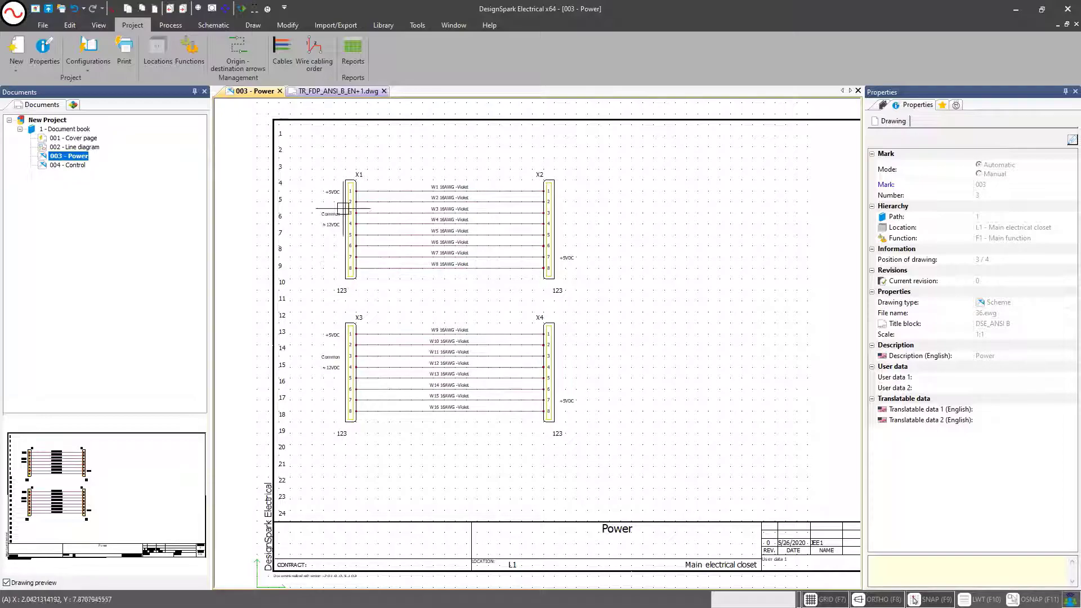
# - Set the project's row mark formula to the predefined DSE 3 digit formula, STRZ(VAL(ROW_ORDERNO), 3, 0)
pyautogui.click(88, 48)
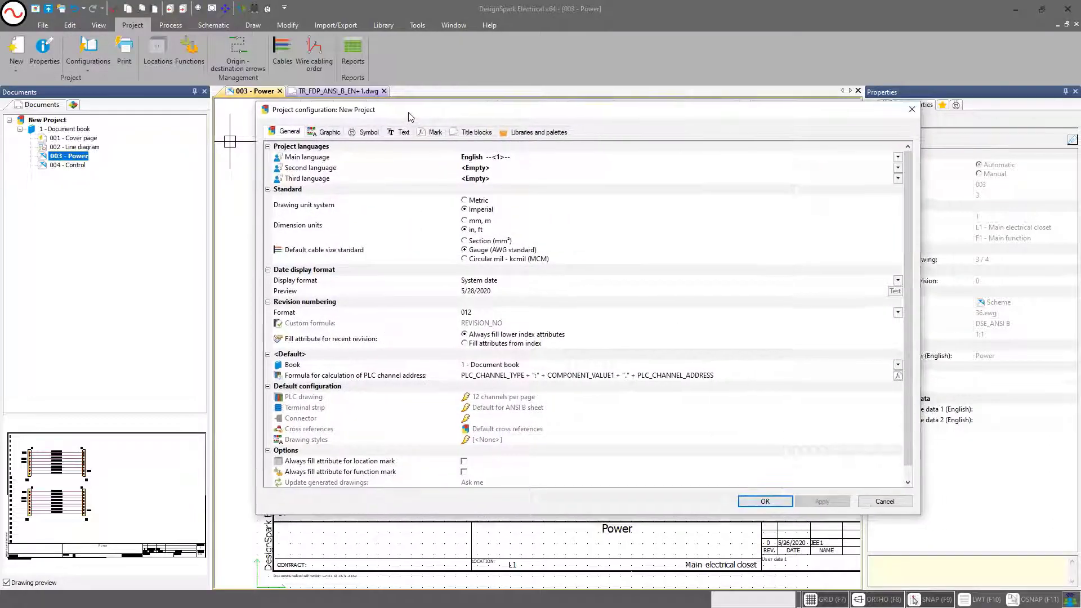
pyautogui.click(413, 137)
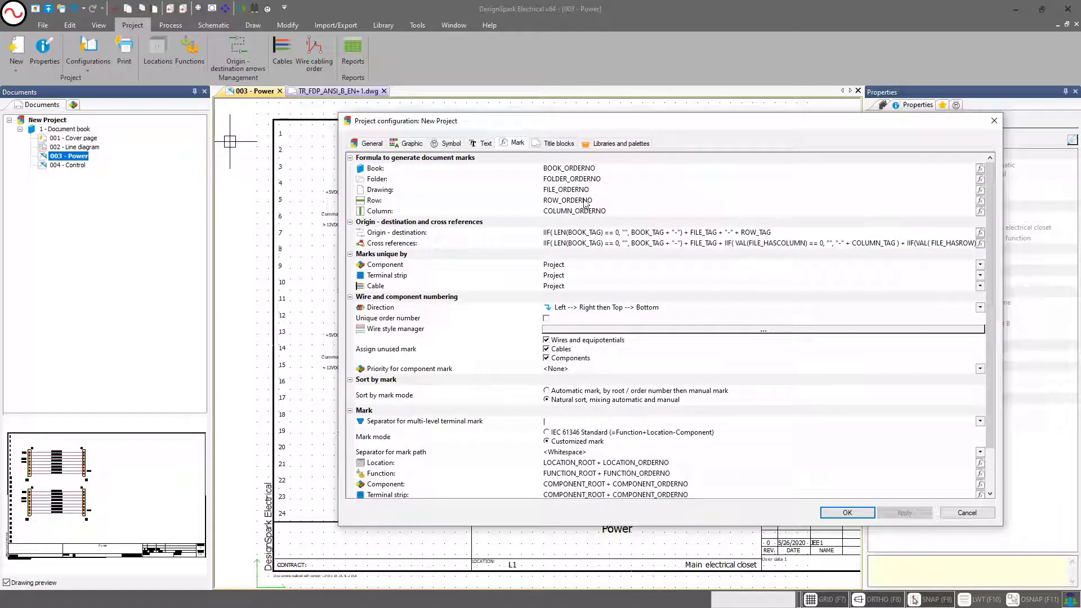
pyautogui.click(980, 200)
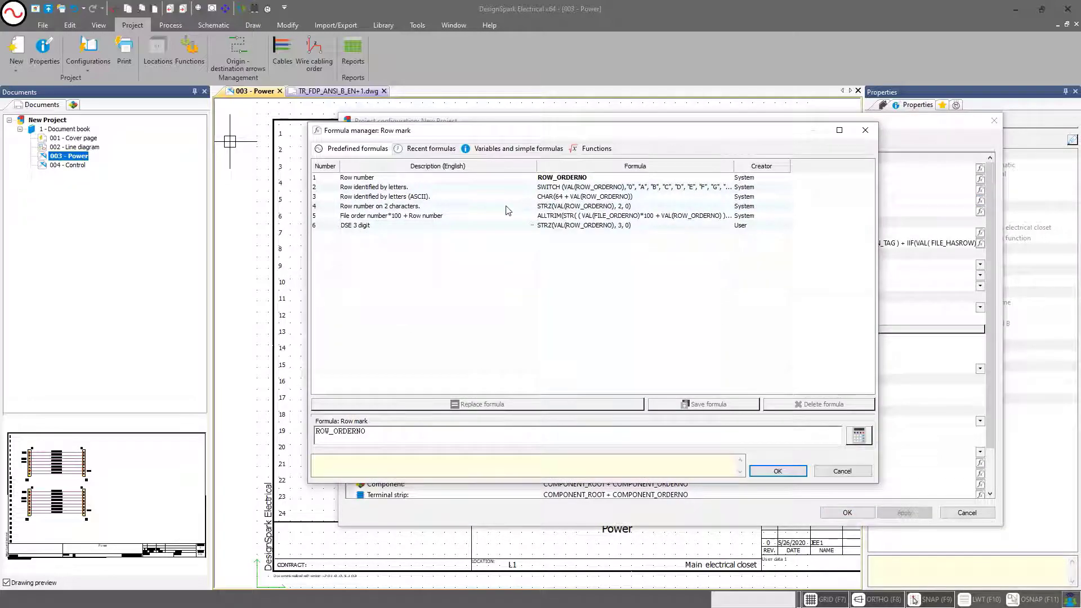
pyautogui.doubleClick(433, 227)
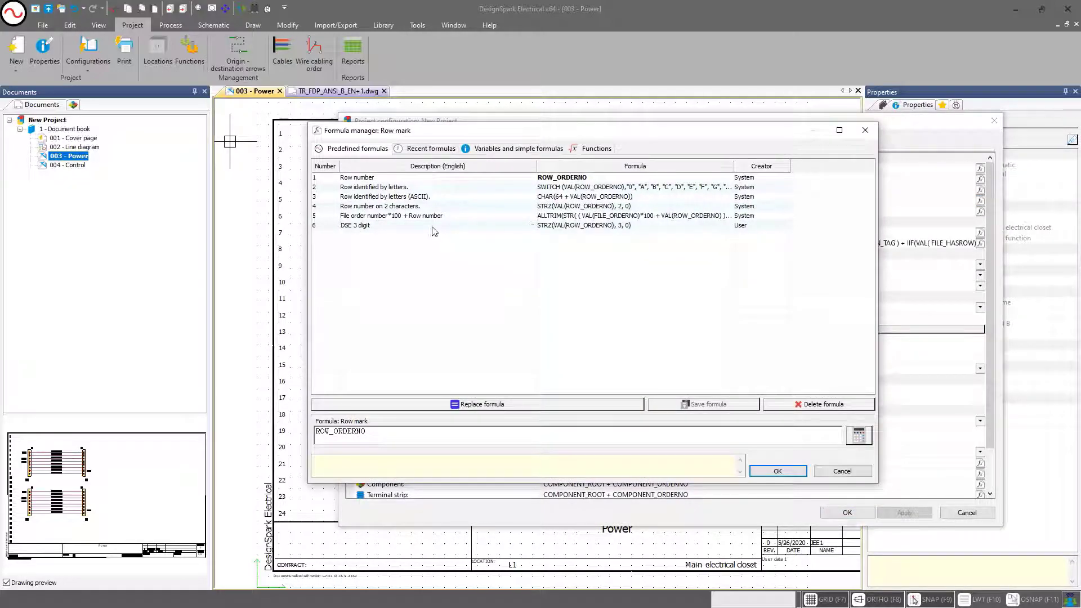
pyautogui.doubleClick(552, 226)
pyautogui.click(778, 471)
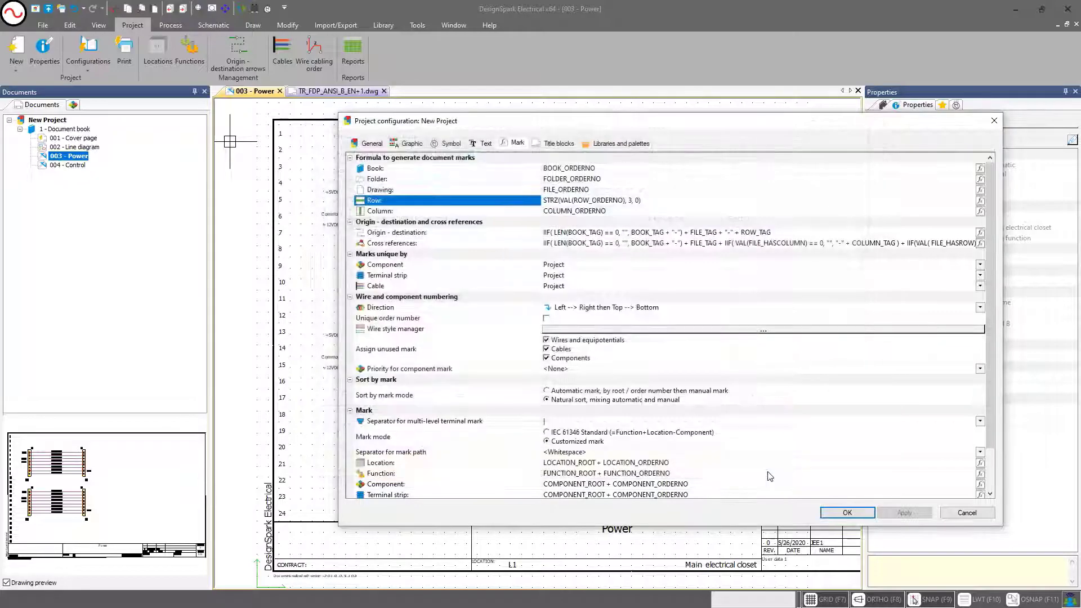
pyautogui.click(848, 512)
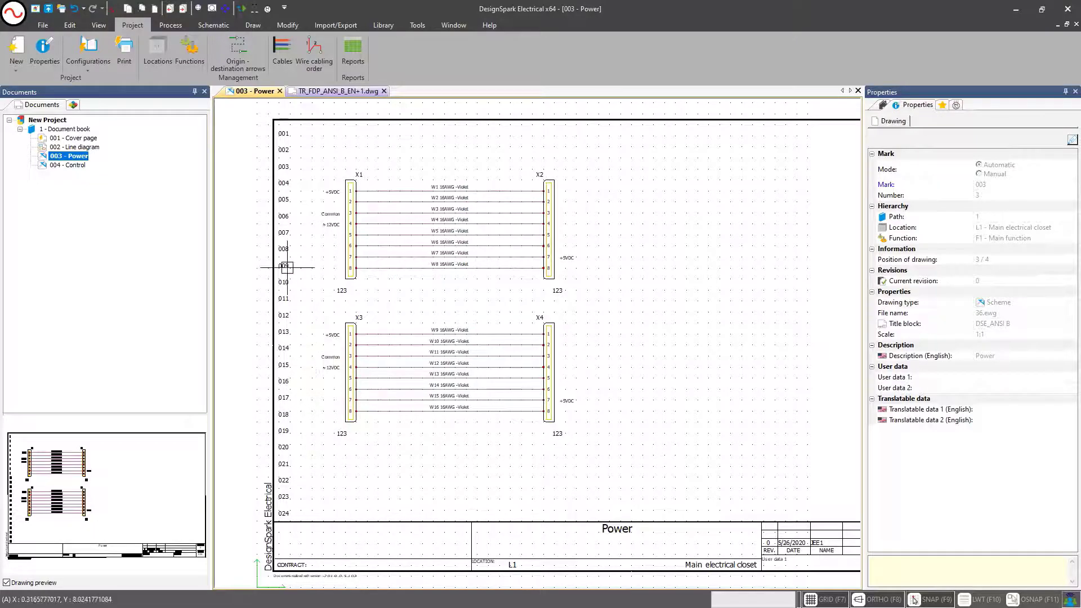
# - Prefix the project's row mark formula with the file mark and a space, making it FILE_TAG + " " + STRZ(VAL(ROW_ORDERNO), 3, 0)
pyautogui.click(95, 55)
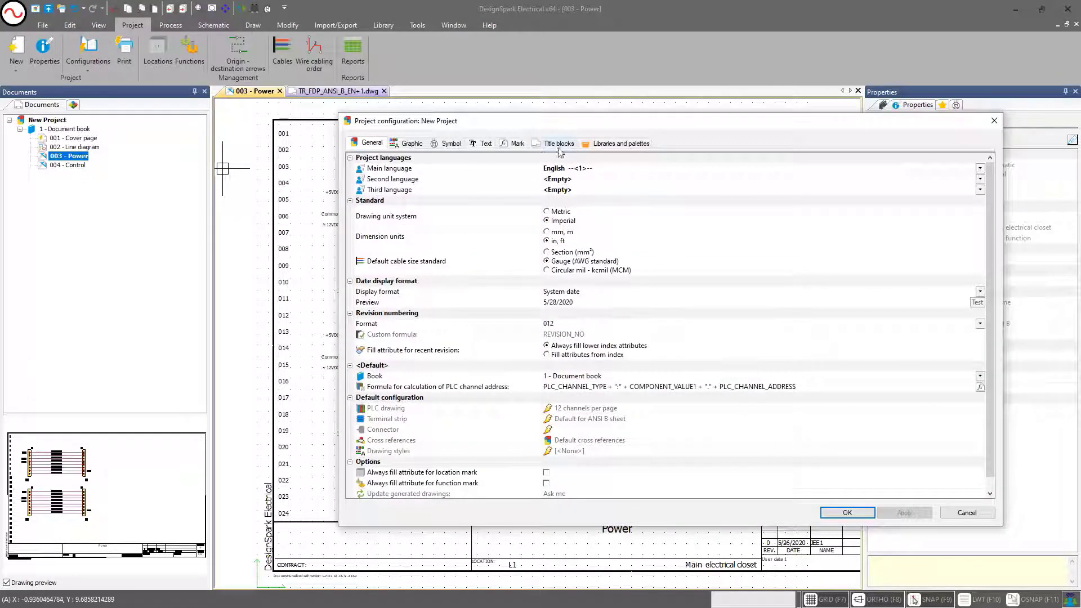
pyautogui.click(515, 145)
pyautogui.click(980, 201)
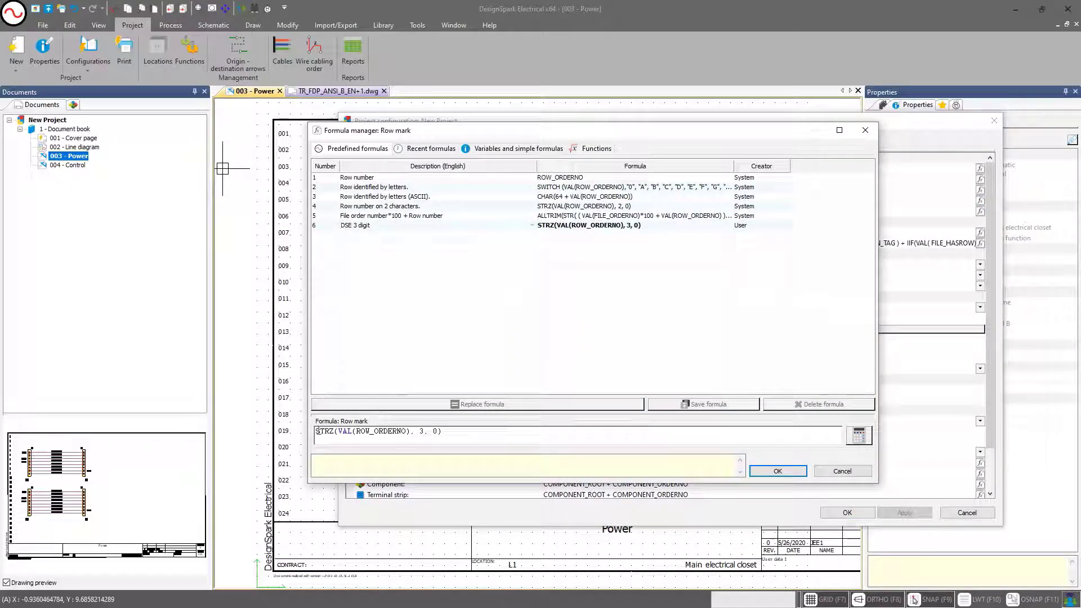
pyautogui.click(512, 166)
pyautogui.click(517, 148)
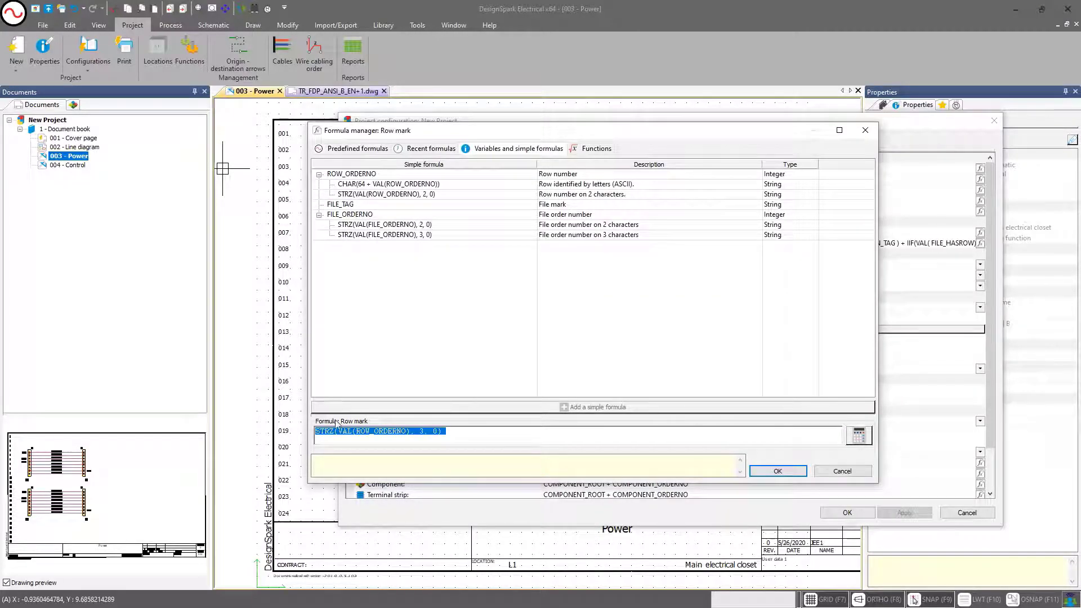
pyautogui.click(317, 436)
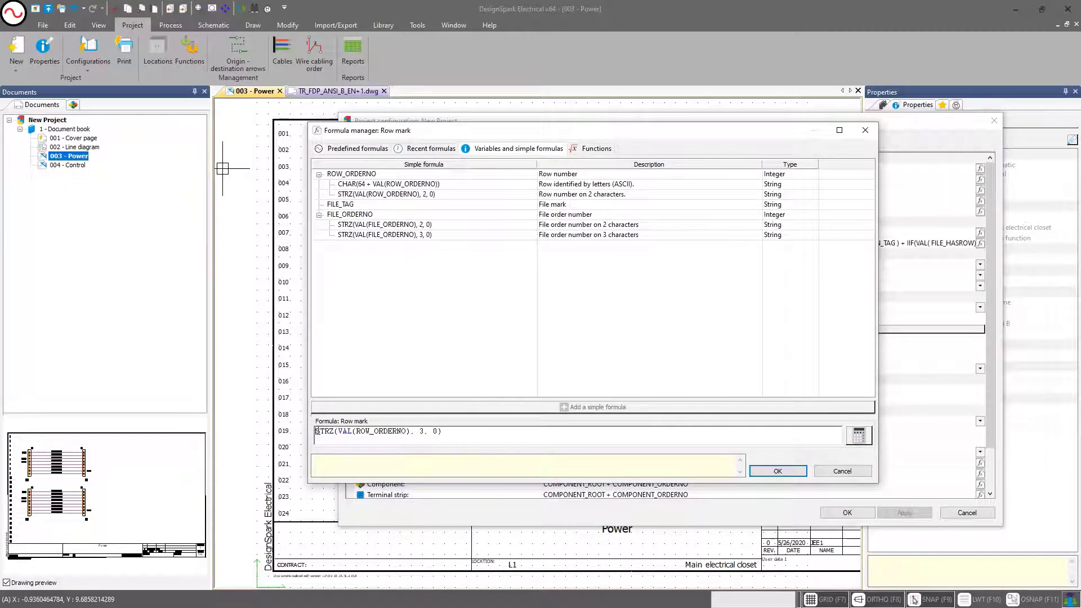
pyautogui.doubleClick(372, 206)
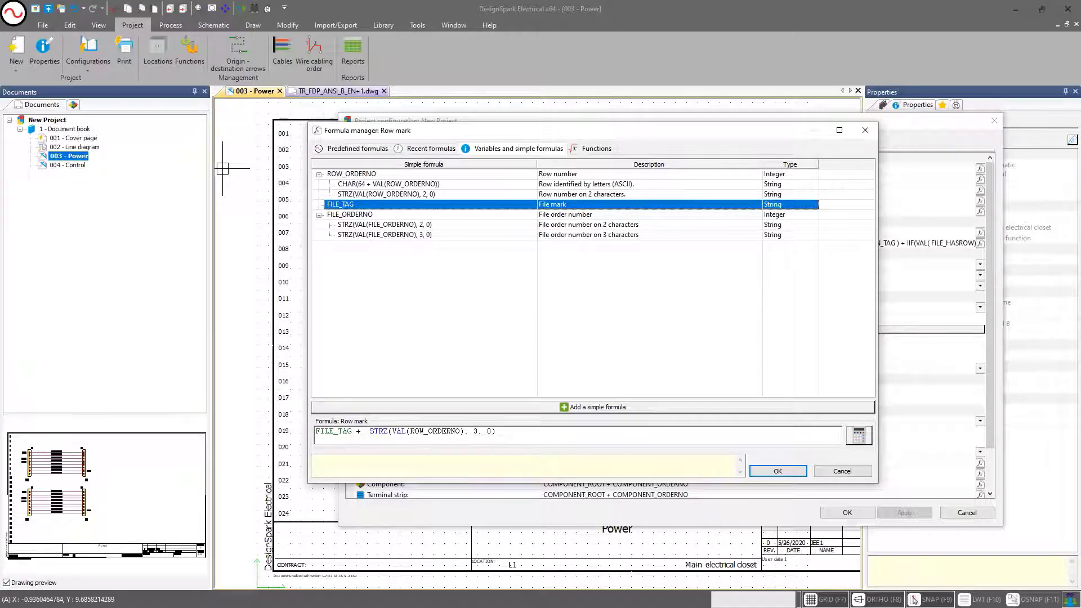
pyautogui.write('" " +')
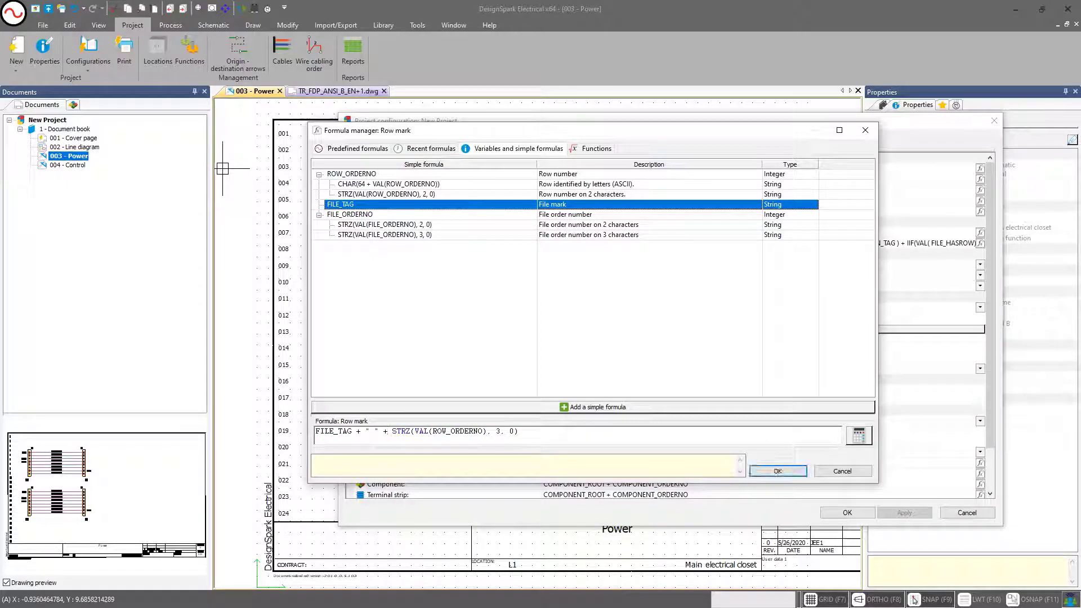
# - Apply the extended row mark formula to the project configuration and check the row marks along the frame of drawing 003 - Power
pyautogui.click(527, 434)
pyautogui.write('f')
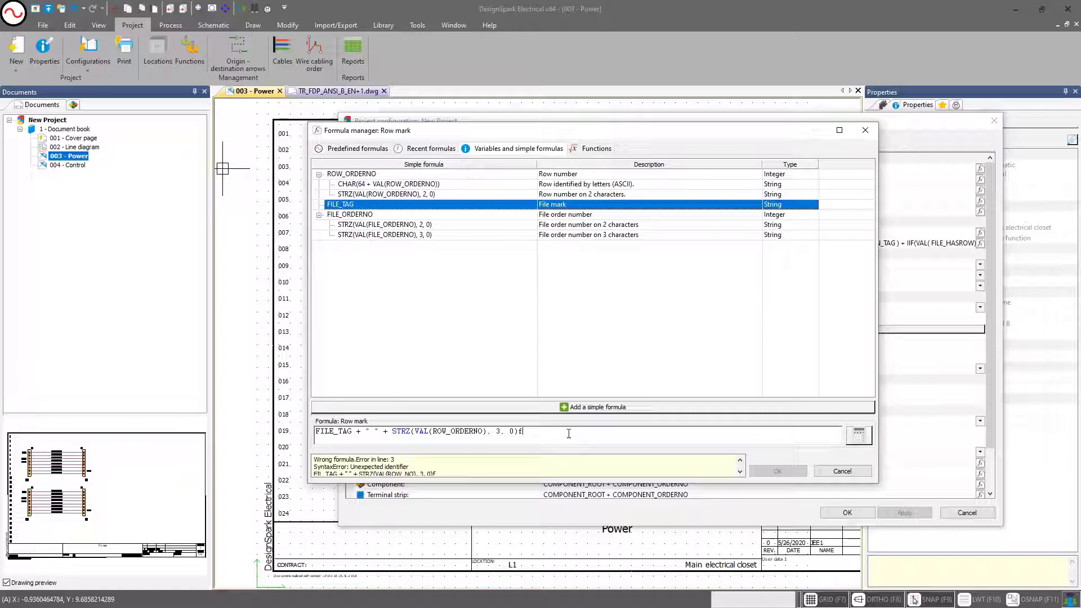
pyautogui.press('BackSpace')
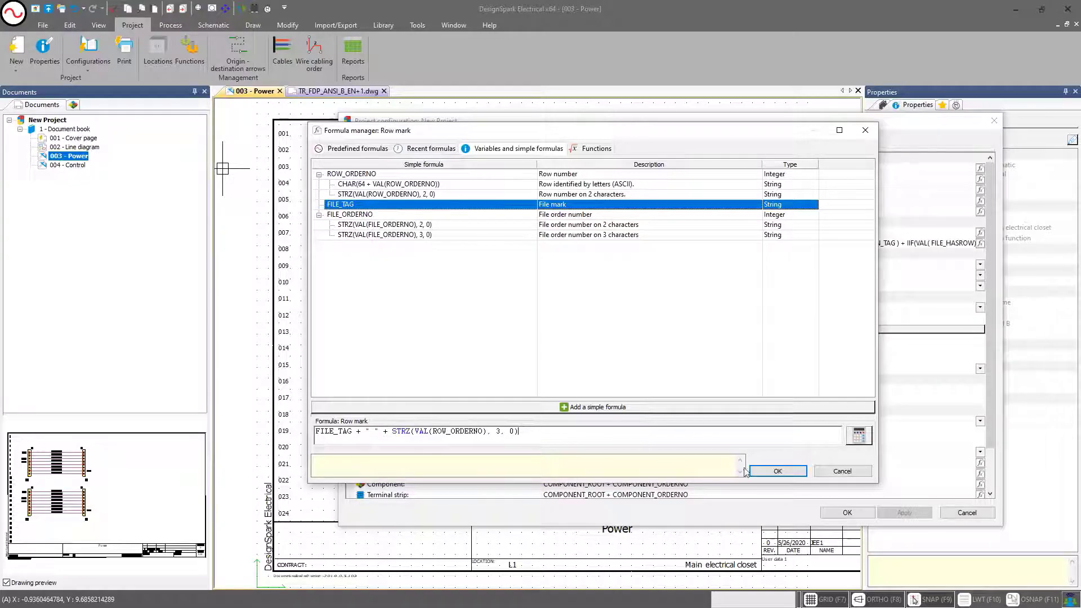
pyautogui.click(762, 471)
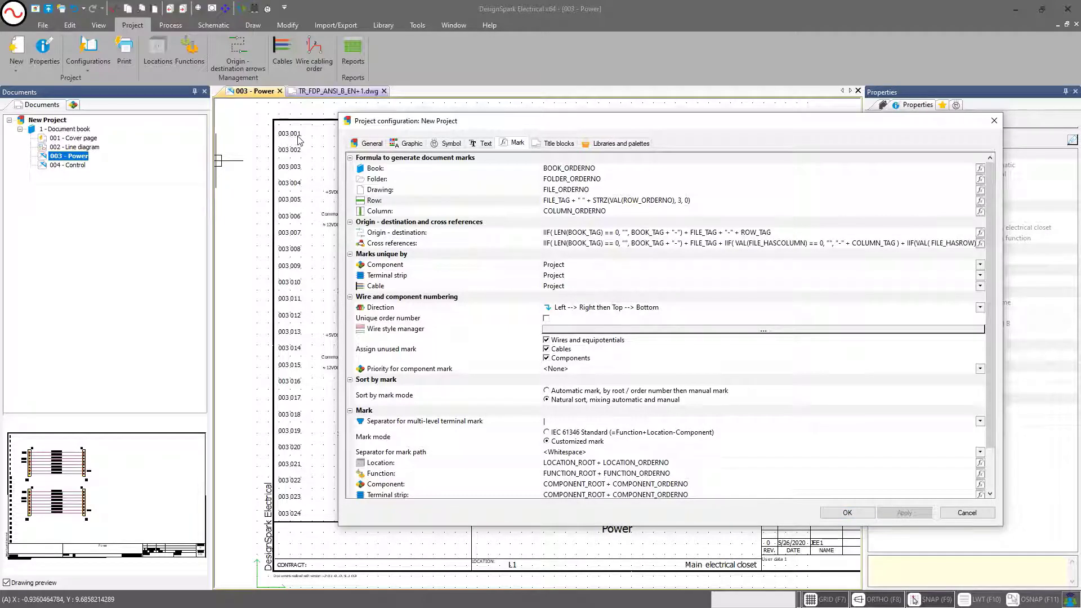
pyautogui.click(846, 512)
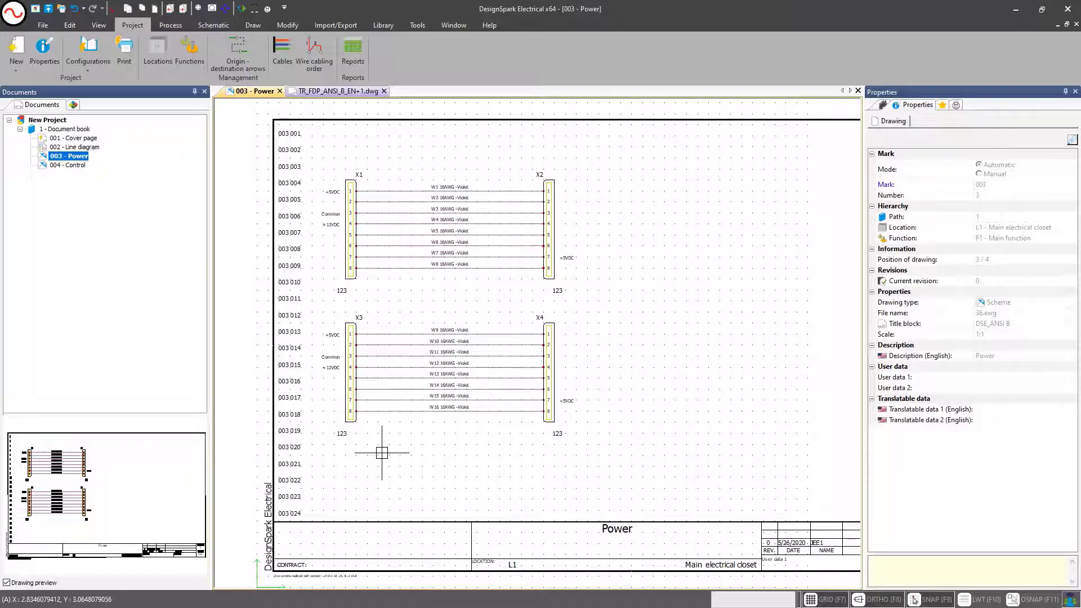
pyautogui.moveTo(398, 441); pyautogui.dragTo(350, 443, button='middle')
pyautogui.moveTo(302, 153); pyautogui.dragTo(297, 147, button='middle')
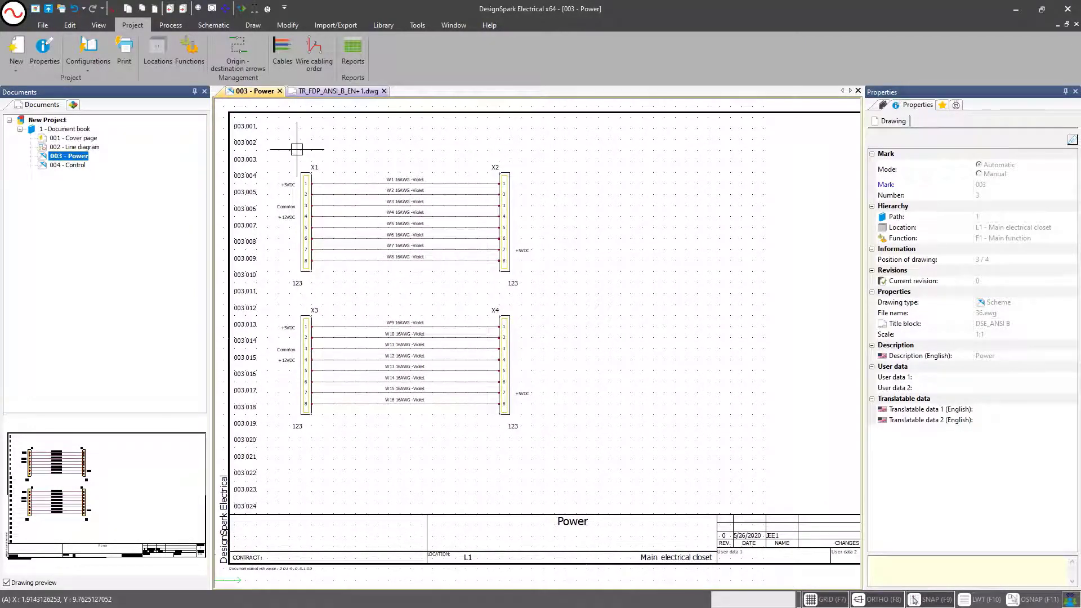